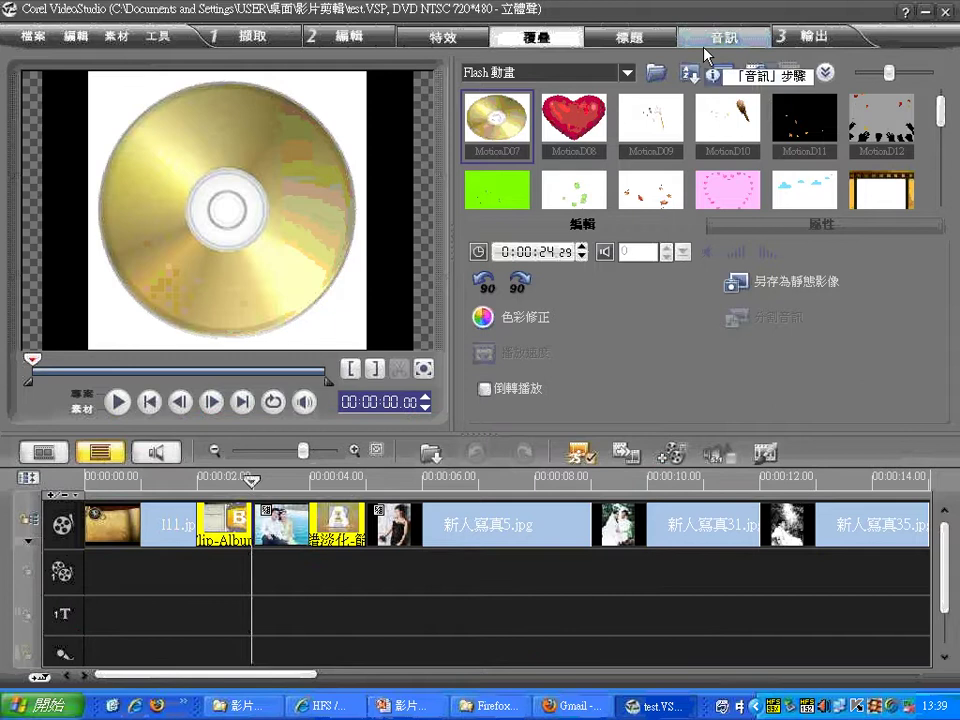
Step: View the project in storyboard mode and return to the Overlay (覆疊) step's timeline
click(45, 454)
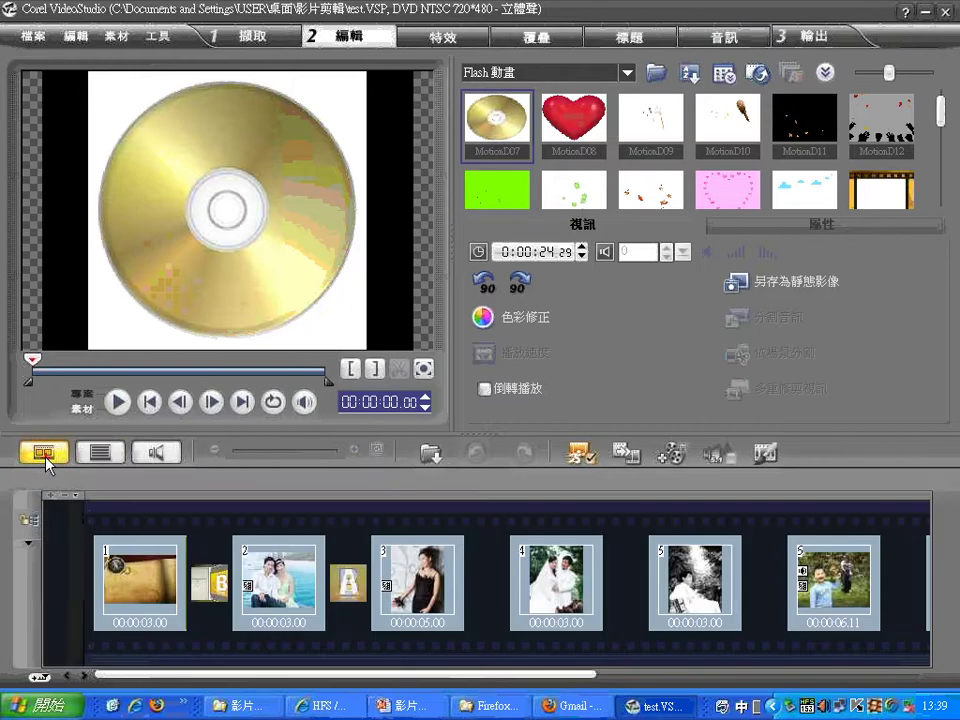
drag(440, 12, 530, 10)
drag(368, 42, 397, 10)
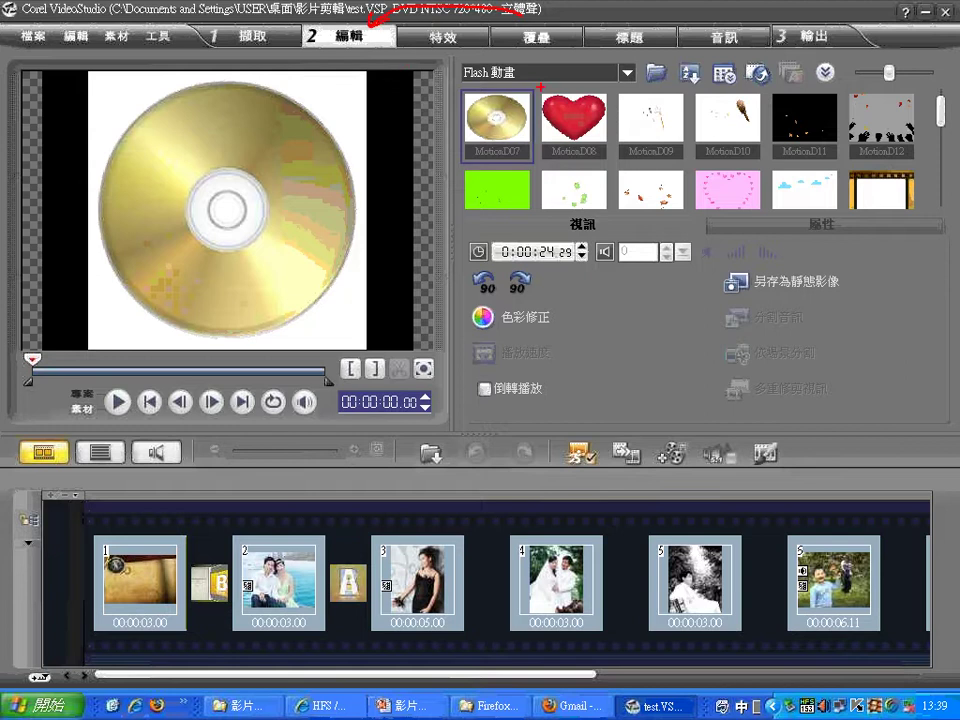
mouse_move(540, 30)
mouse_down()
mouse_move(525, 55)
mouse_move(548, 74)
mouse_up()
drag(392, 472, 365, 530)
drag(363, 512, 404, 513)
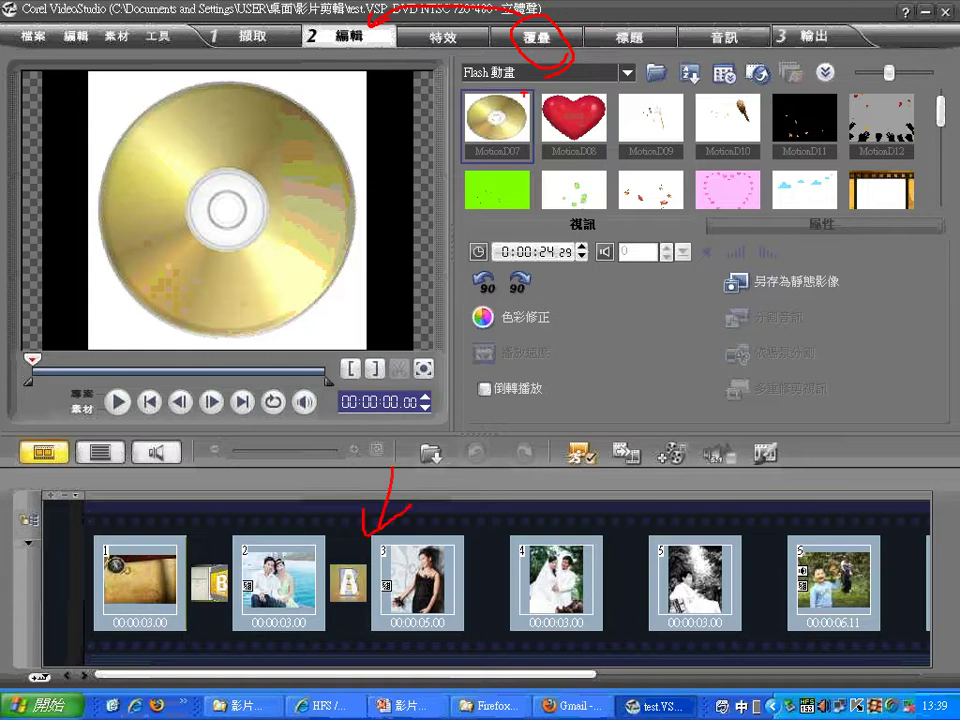
key(Escape)
click(531, 38)
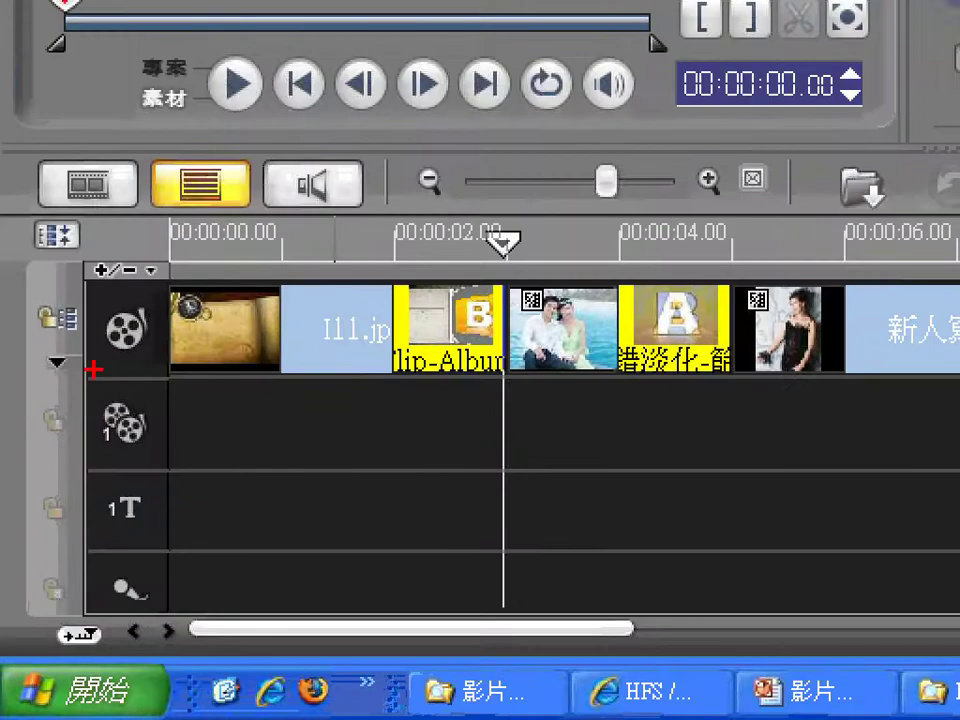
mouse_move(42, 340)
mouse_down()
mouse_move(111, 338)
mouse_move(126, 318)
mouse_move(165, 340)
mouse_move(122, 368)
mouse_up()
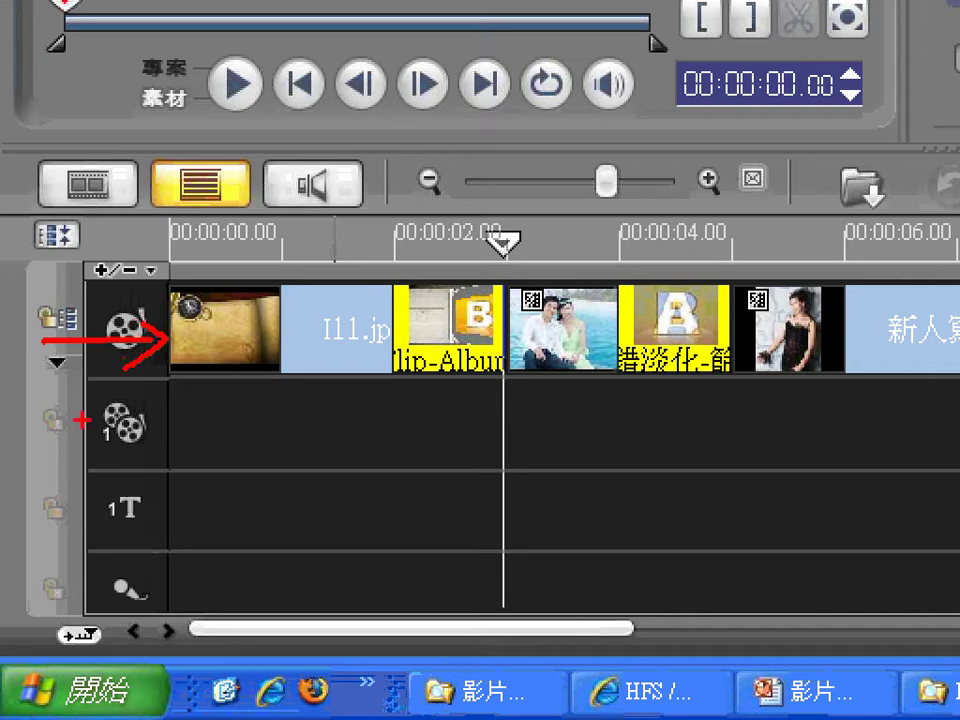
mouse_move(87, 400)
mouse_down()
mouse_move(85, 496)
mouse_move(66, 465)
mouse_up()
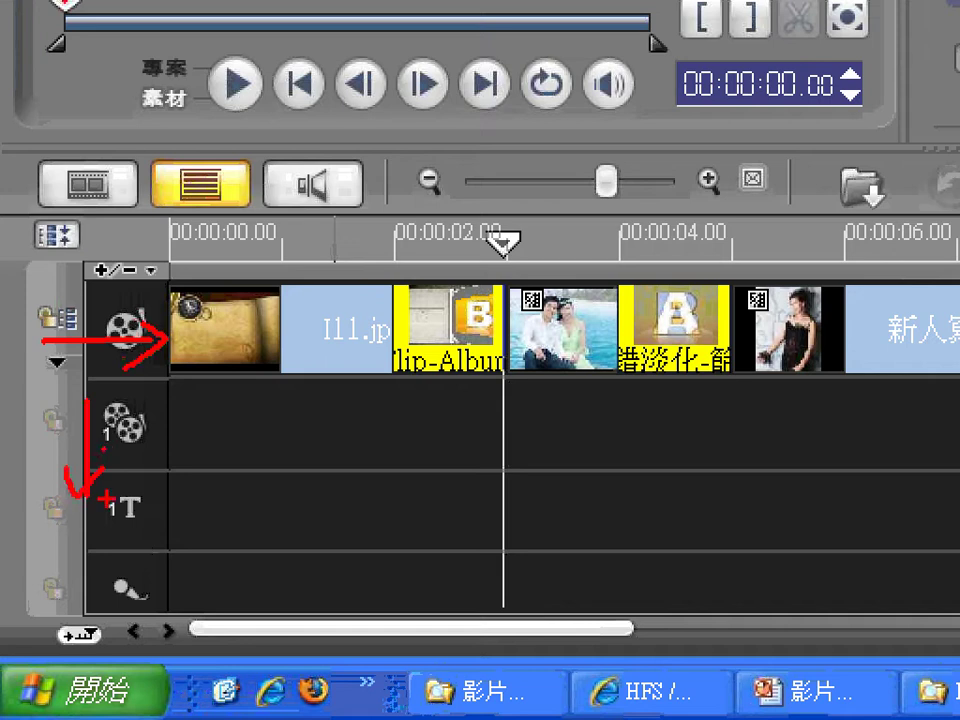
click(103, 494)
mouse_move(100, 522)
mouse_down()
mouse_move(97, 585)
mouse_move(112, 628)
mouse_up()
drag(100, 618, 95, 665)
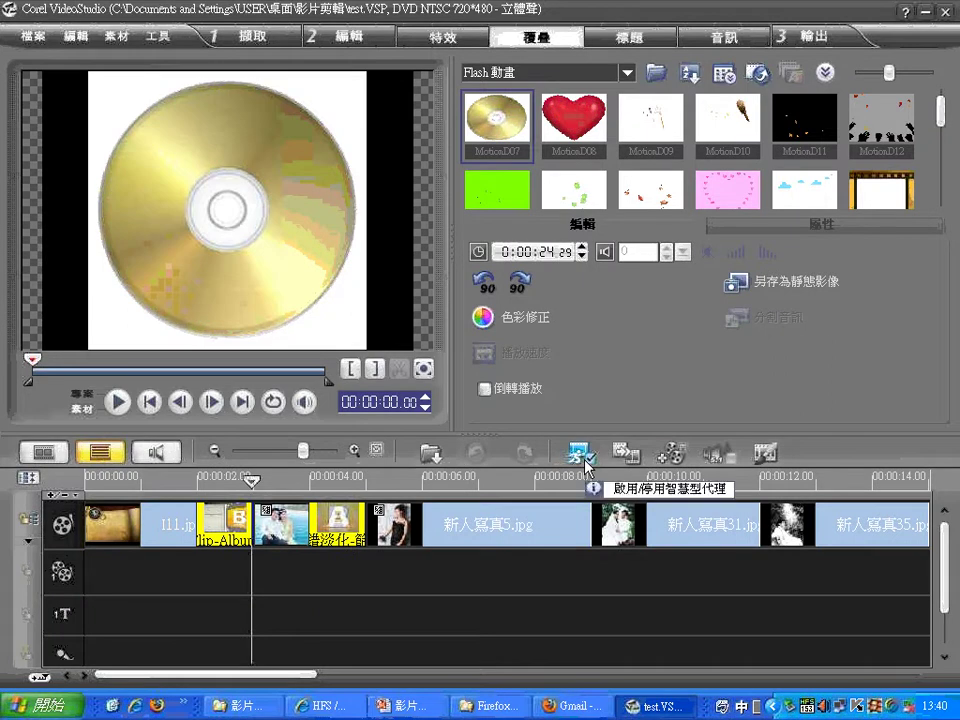
Step: Add overlay tracks #2 and #3 (覆疊軌 #2, #3) to the timeline with the Track Manager
click(673, 458)
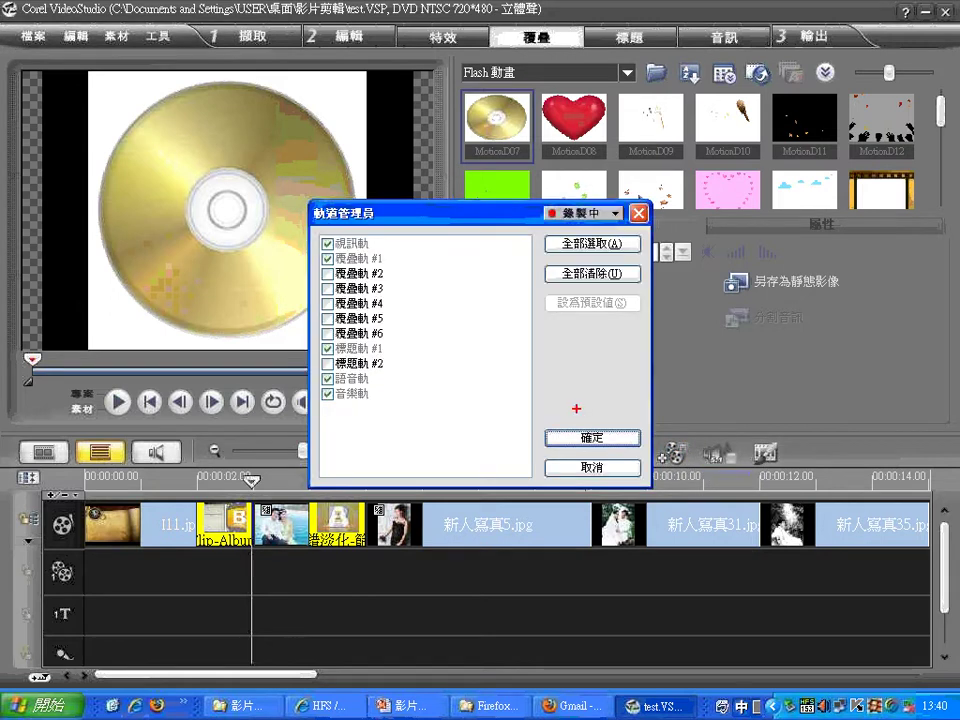
drag(401, 237, 401, 346)
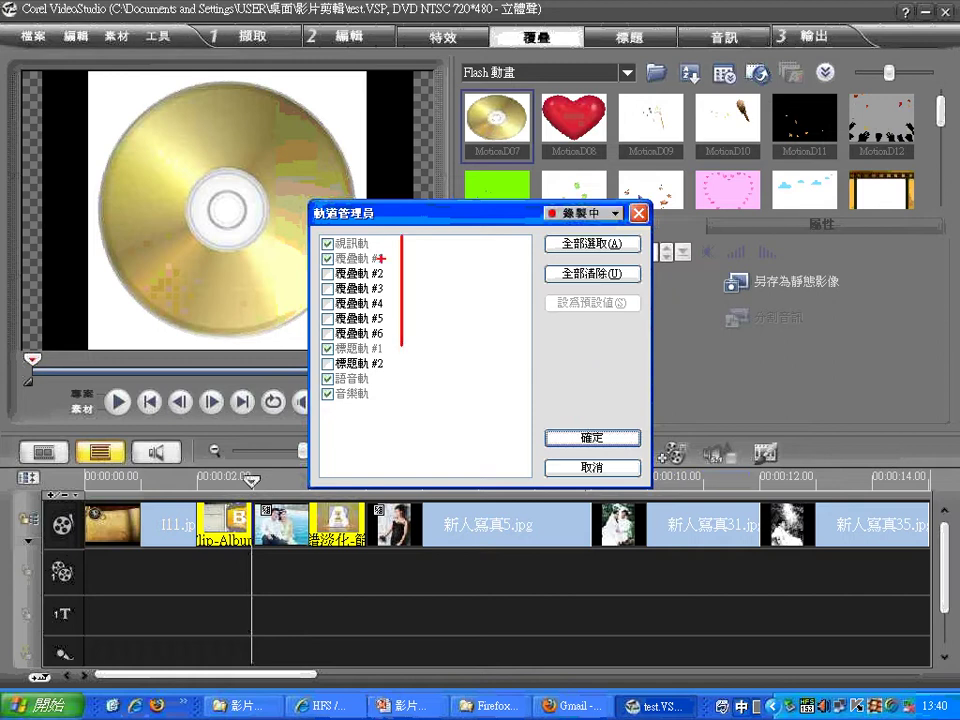
drag(375, 232, 392, 227)
drag(470, 249, 471, 296)
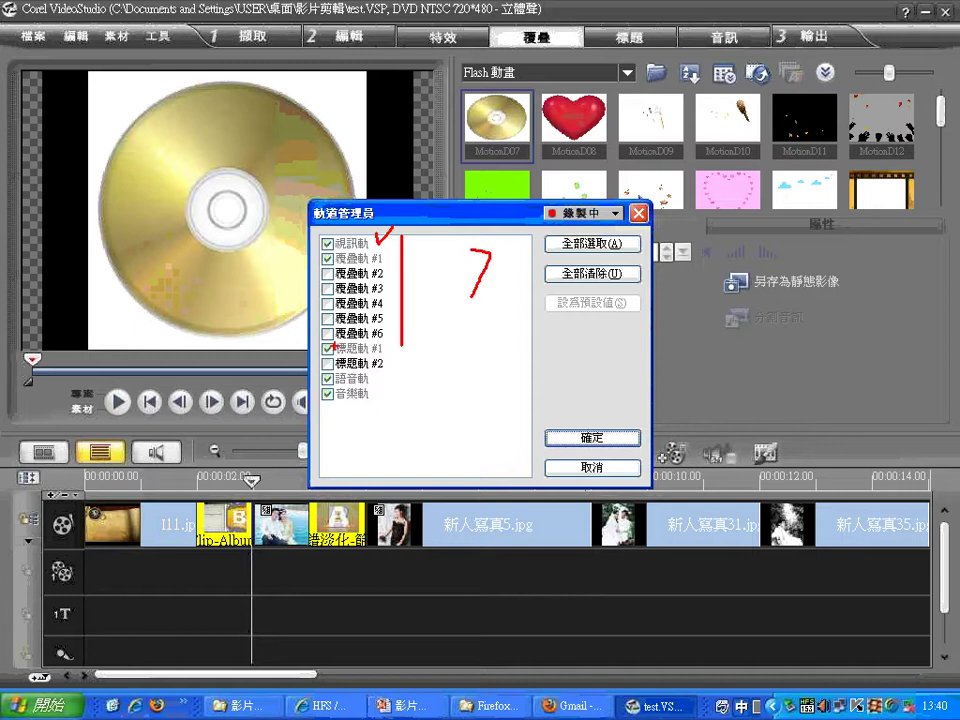
mouse_move(327, 339)
mouse_down()
mouse_move(324, 370)
mouse_move(394, 374)
mouse_move(395, 347)
mouse_move(323, 341)
mouse_up()
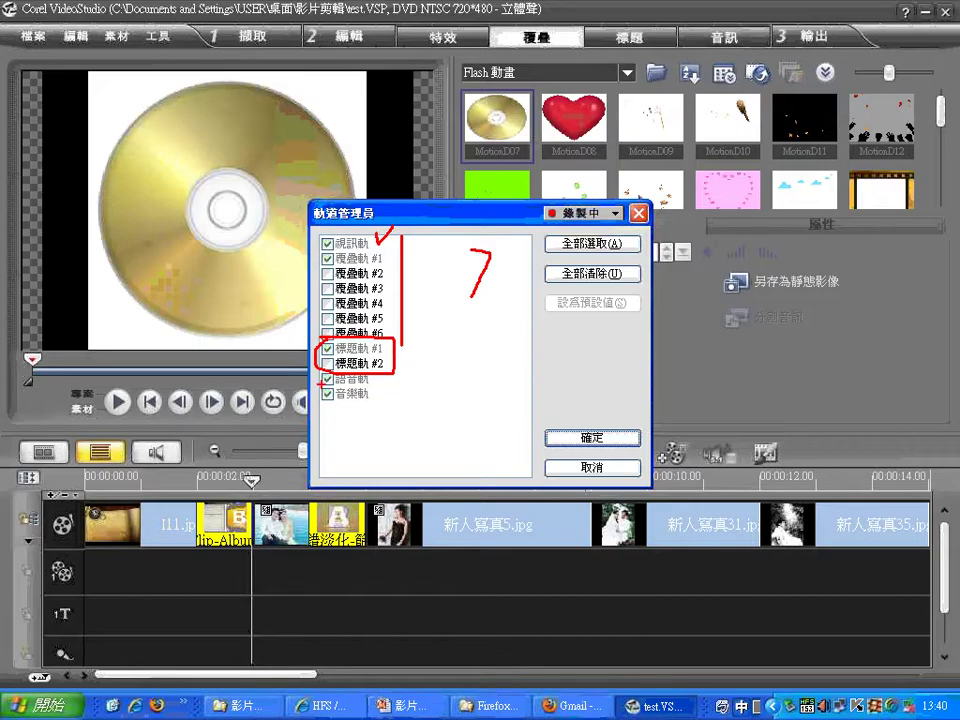
mouse_move(338, 369)
mouse_down()
mouse_move(321, 392)
mouse_move(380, 391)
mouse_move(355, 369)
mouse_up()
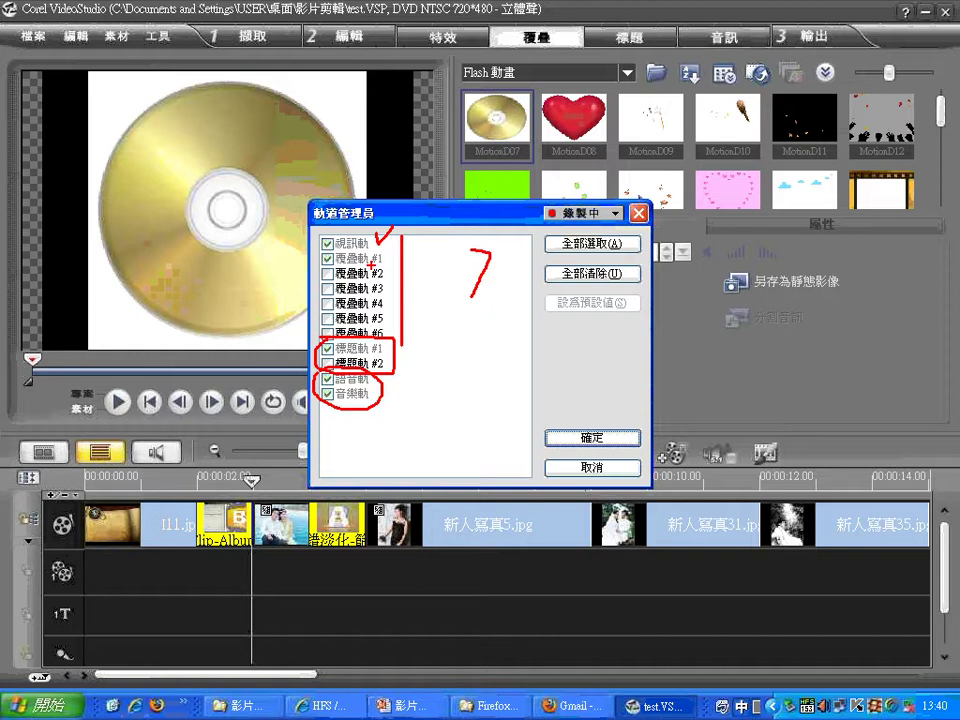
drag(319, 268, 346, 275)
click(326, 273)
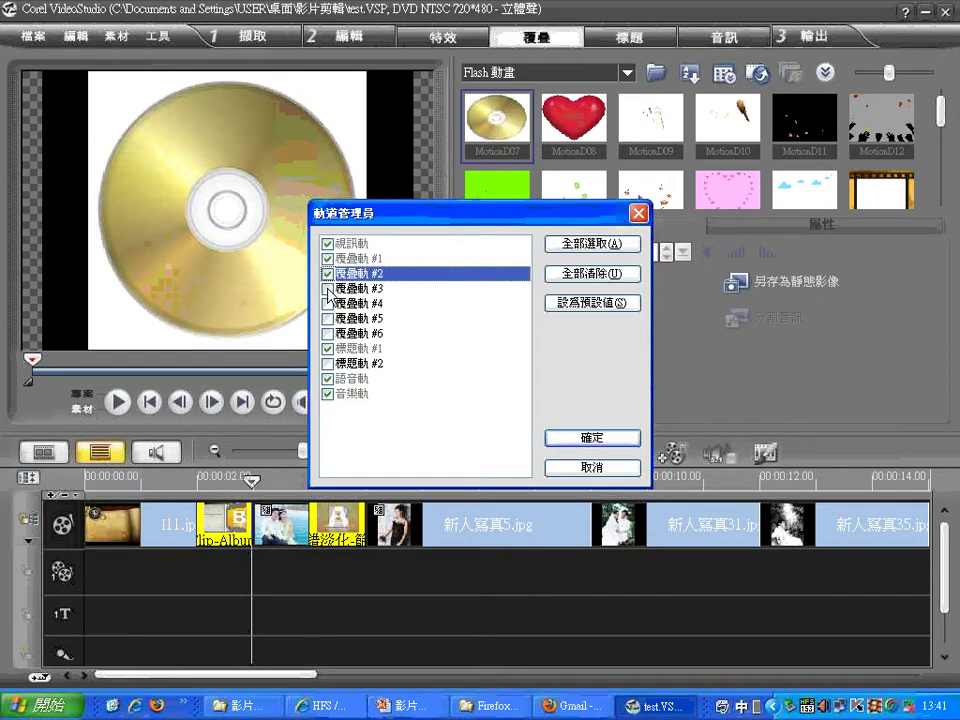
click(592, 437)
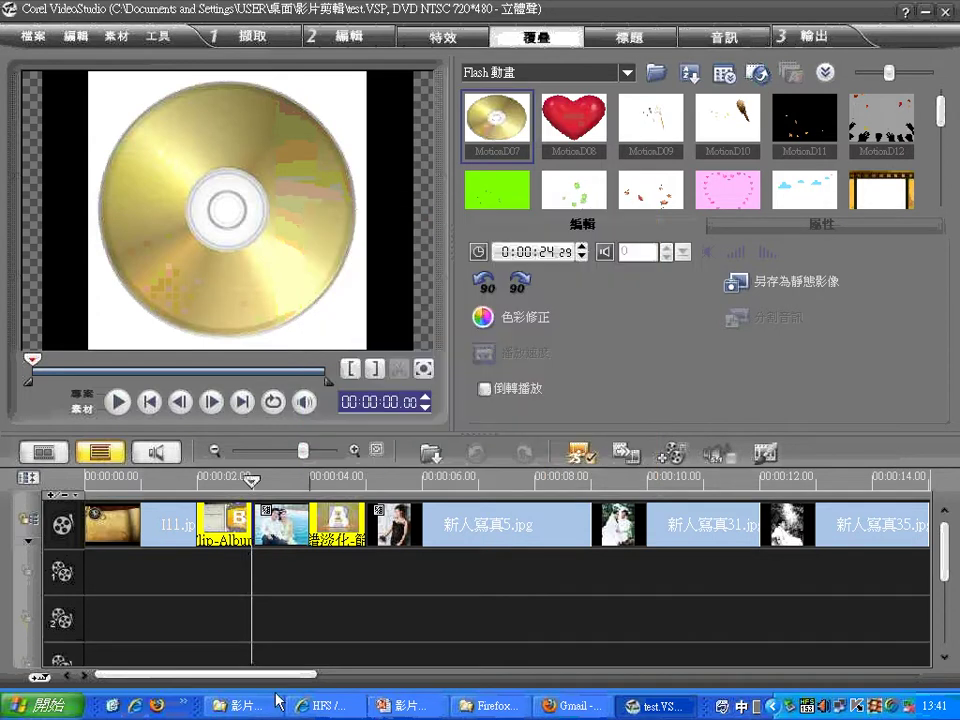
Step: Enlarge the timeline area to inspect the added overlay tracks, and restore its height
mouse_move(941, 567)
mouse_down()
mouse_move(938, 626)
mouse_move(940, 565)
mouse_up()
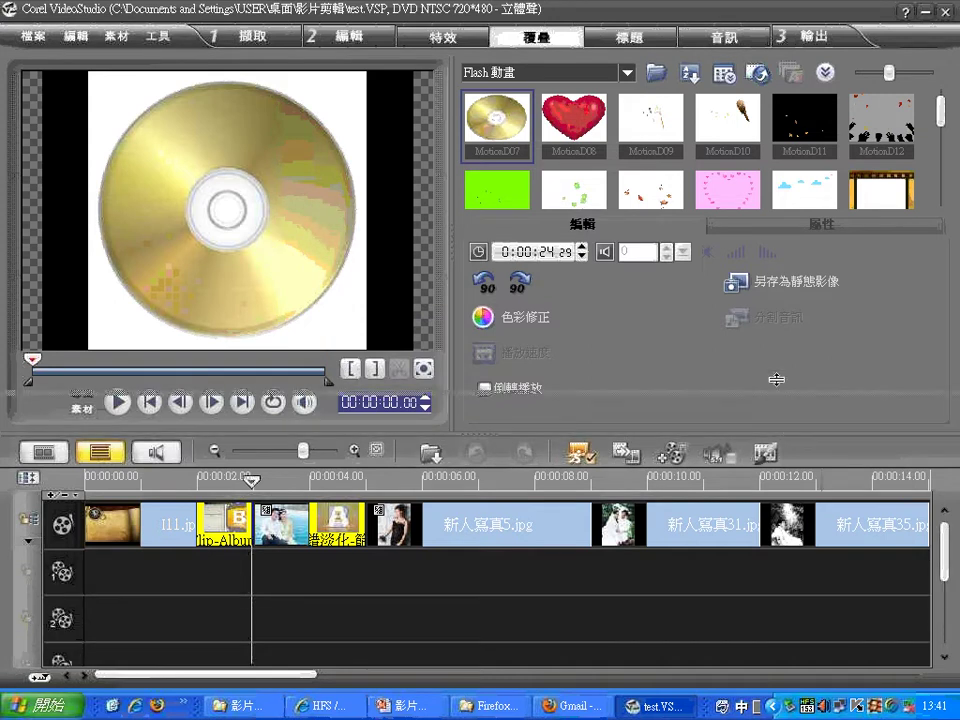
drag(776, 380, 776, 354)
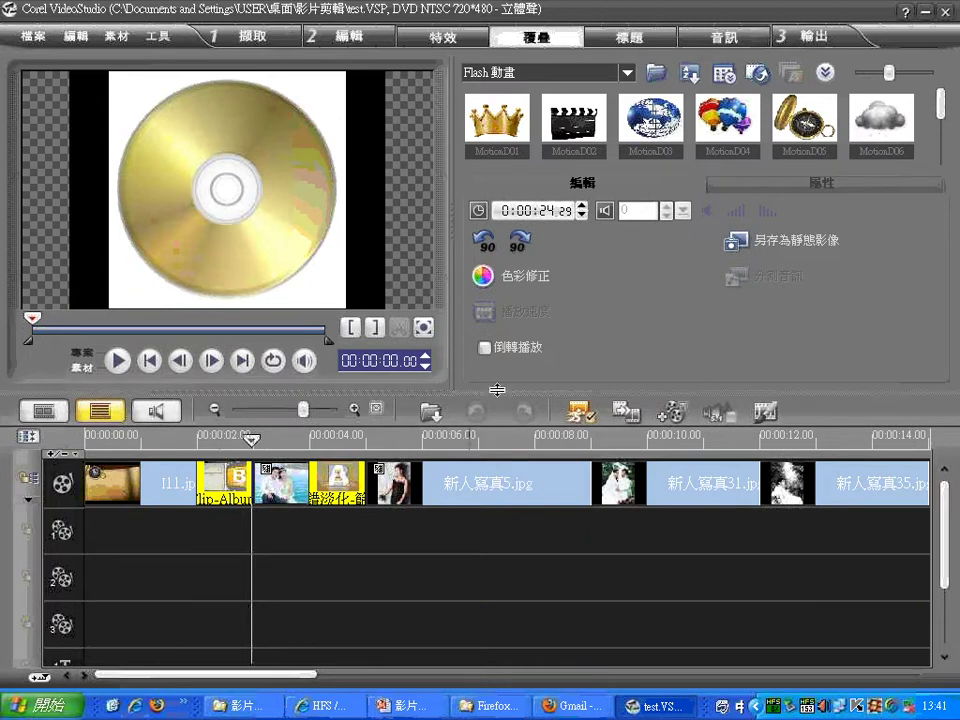
drag(497, 390, 500, 457)
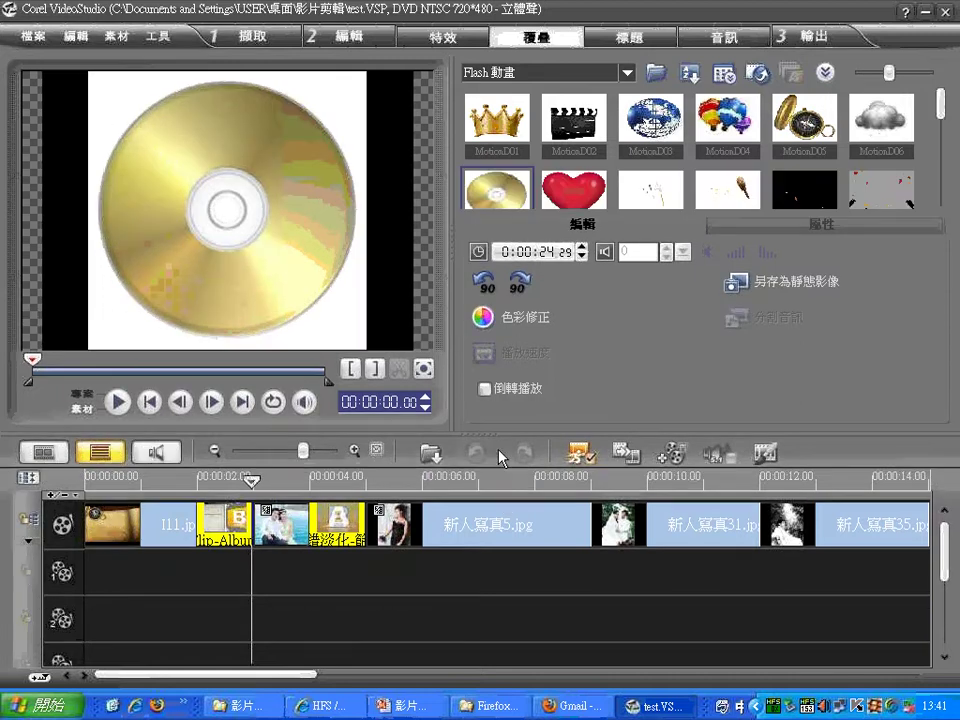
Step: Remove overlay tracks #2 and #3 from the timeline with the Track Manager
click(671, 453)
click(327, 288)
click(327, 273)
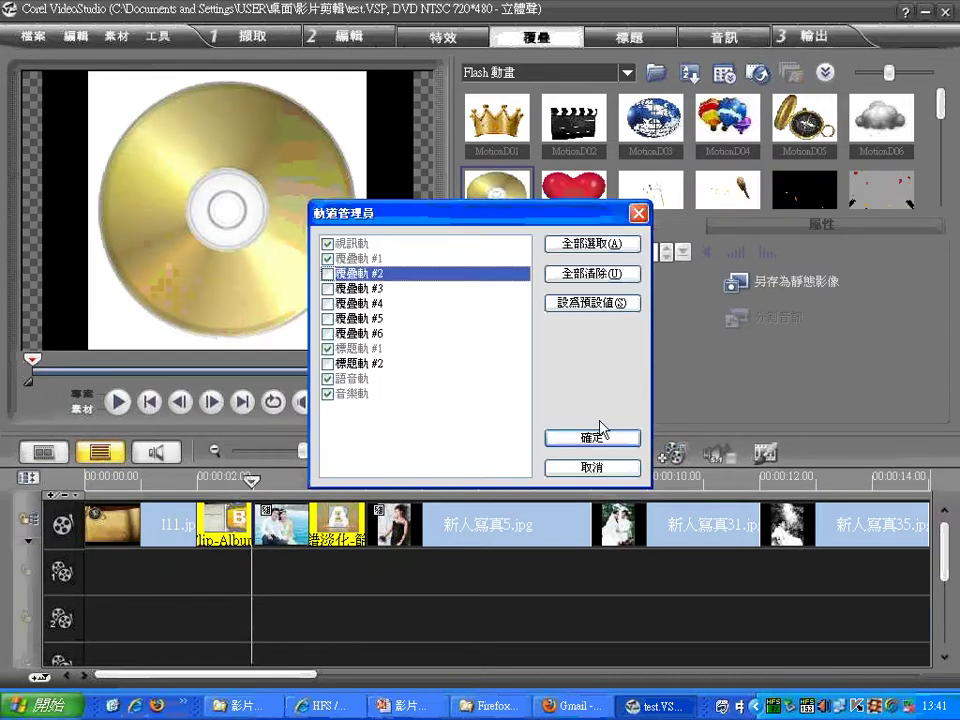
click(599, 436)
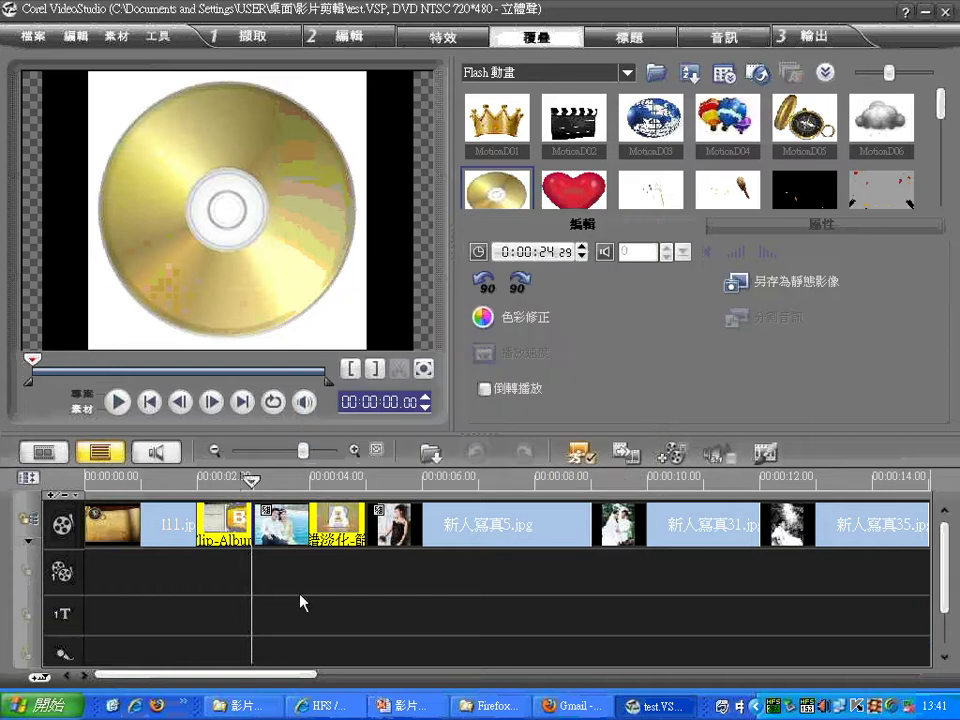
click(627, 73)
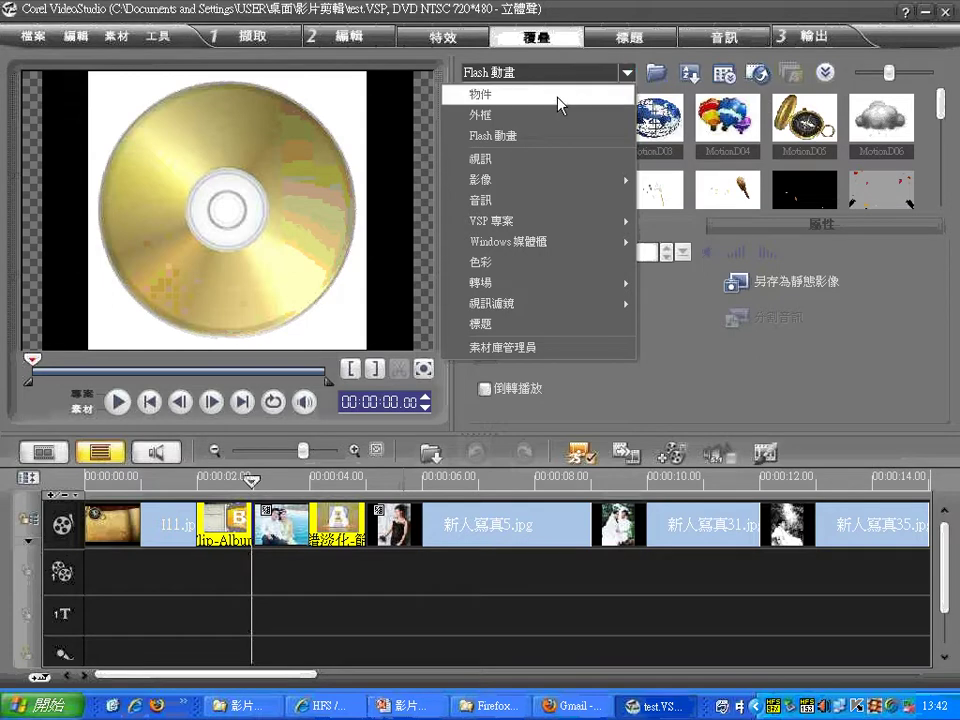
click(640, 281)
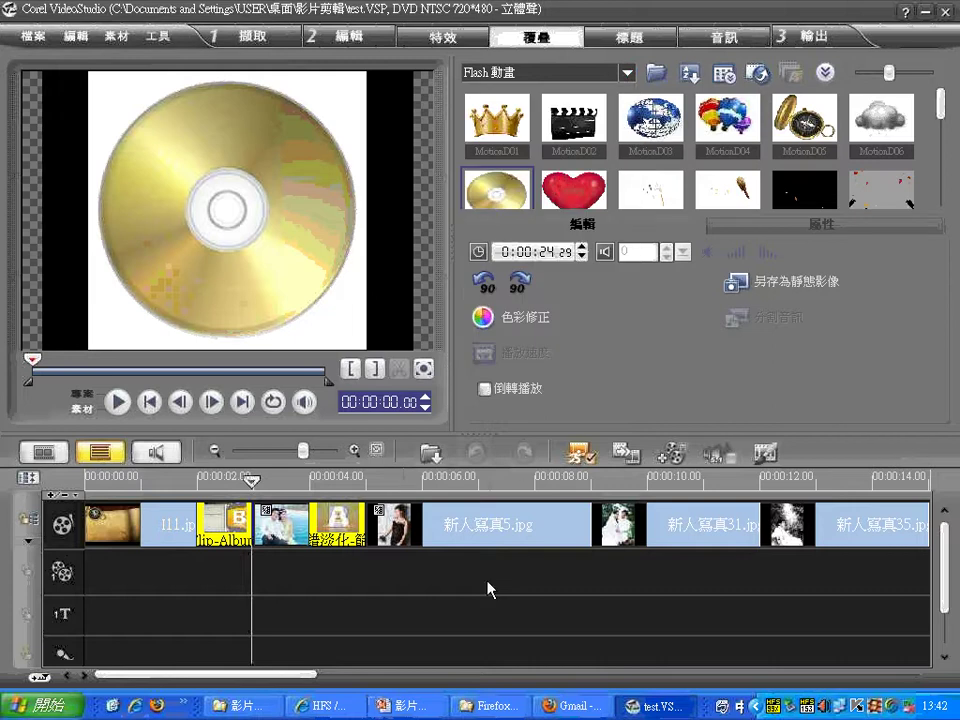
Step: Switch to the file explorer and try to place 藍幕影片.MOV from the 影片素材 folder on overlay track 1
click(268, 712)
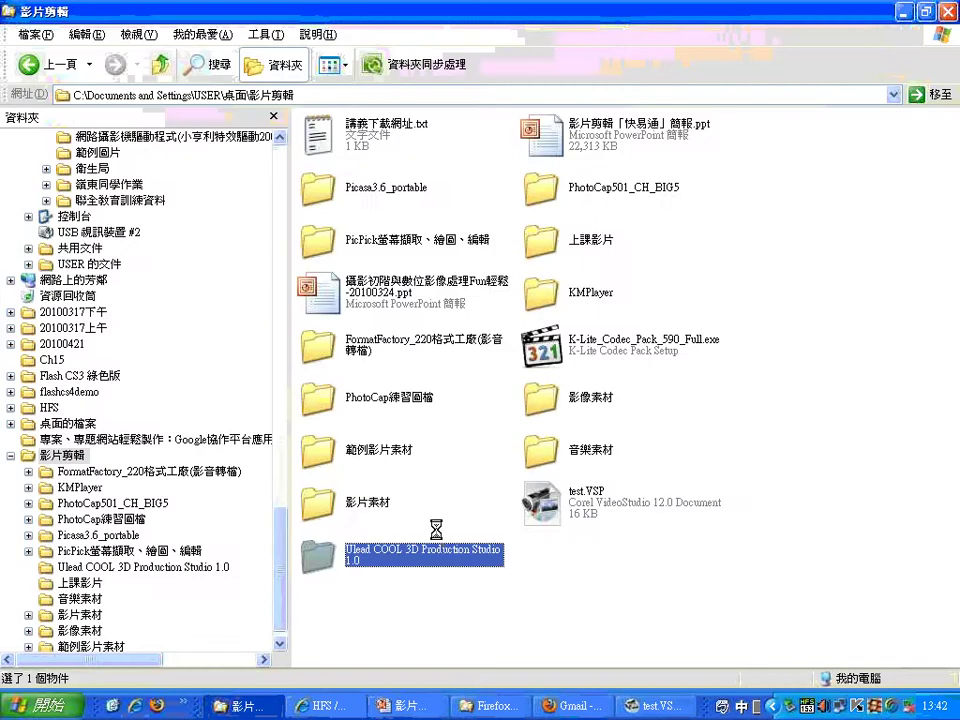
double_click(356, 504)
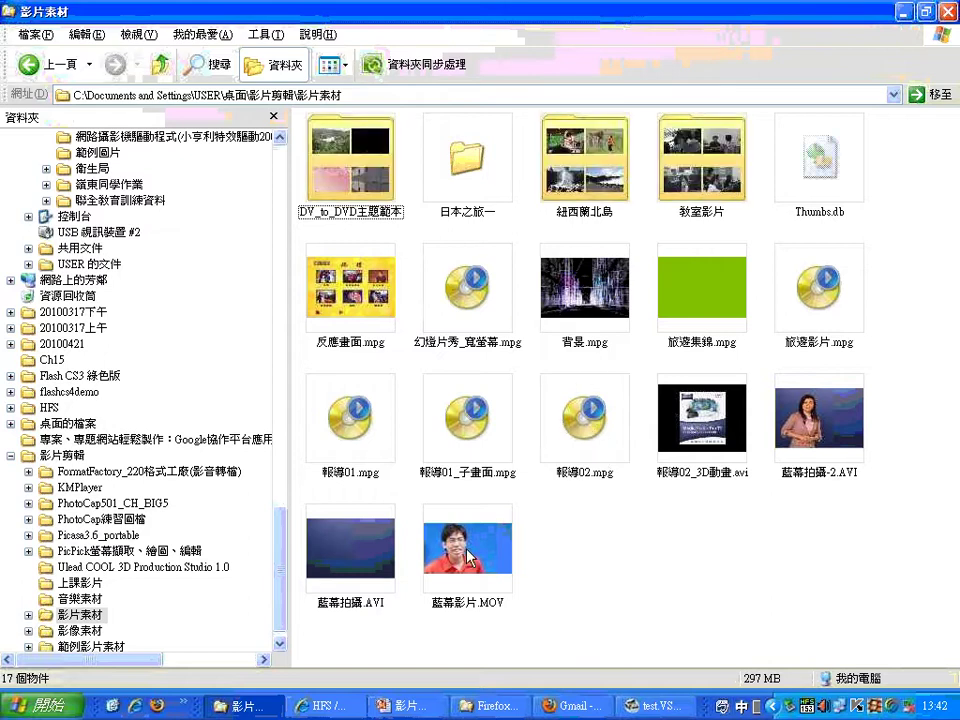
drag(476, 557, 133, 578)
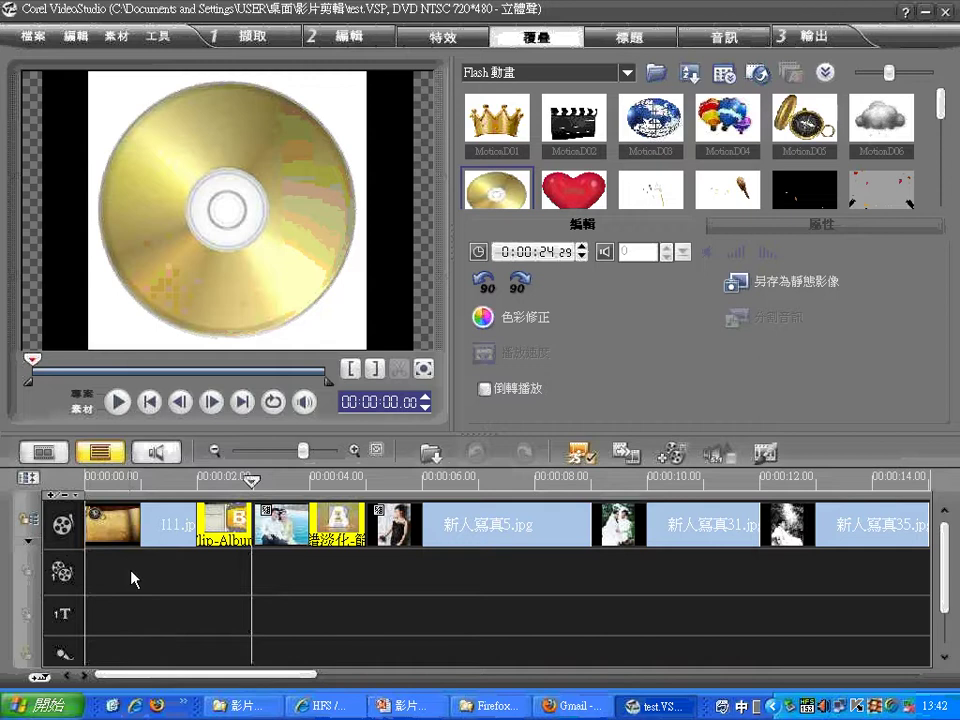
click(52, 707)
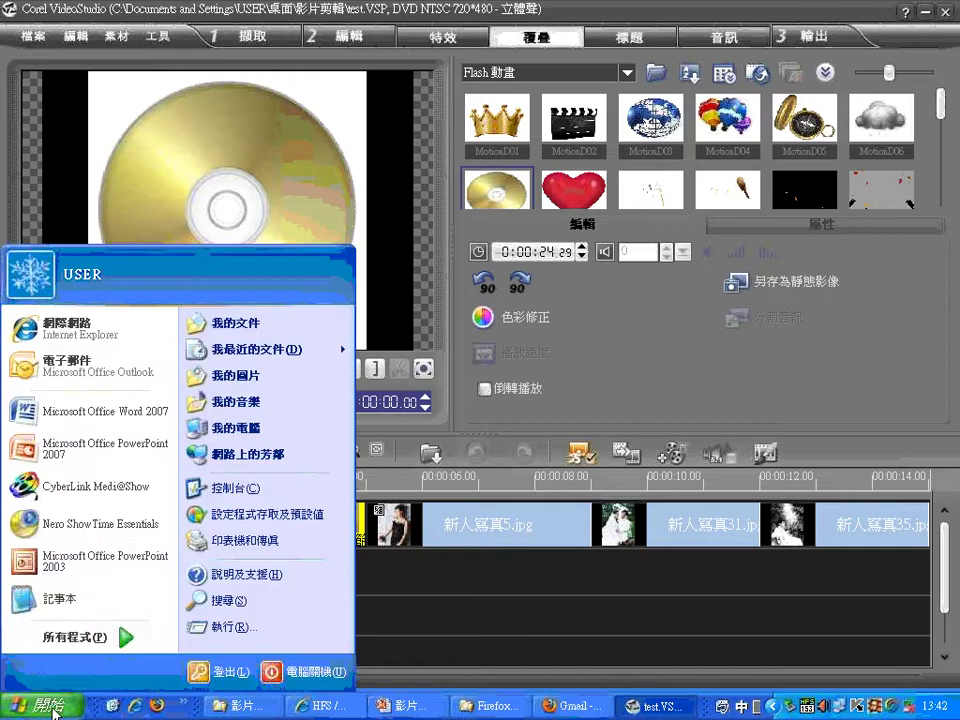
click(85, 641)
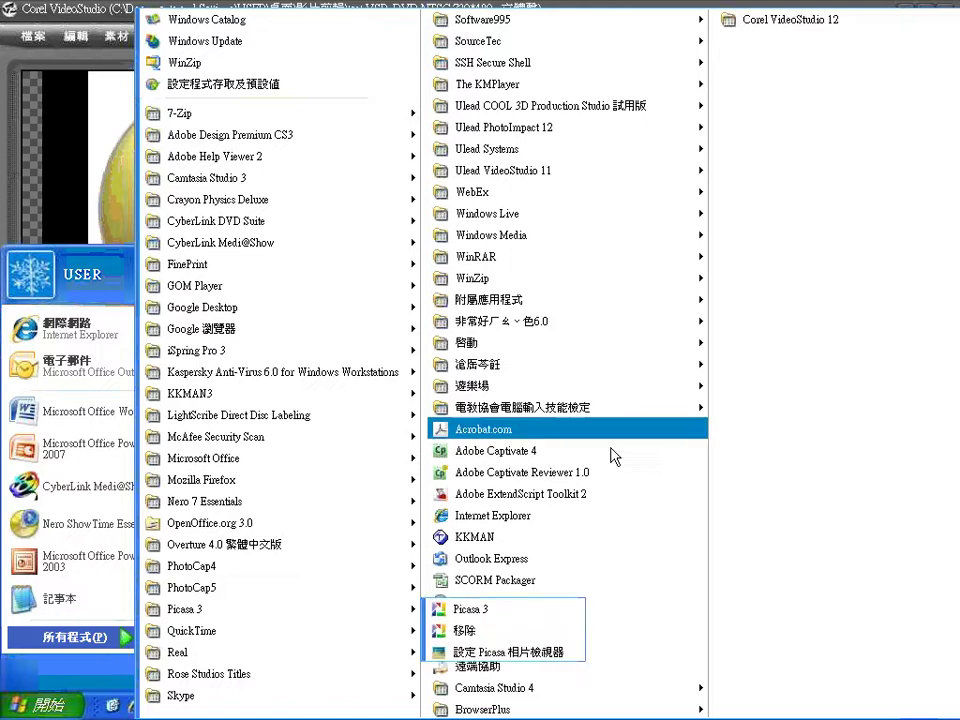
mouse_move(788, 21)
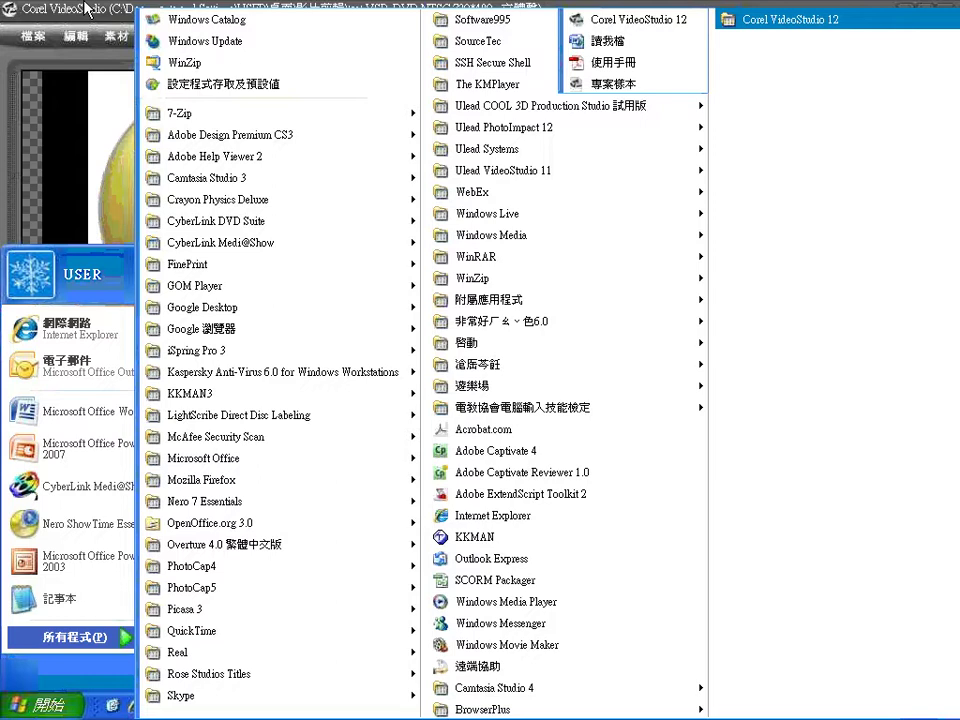
click(87, 9)
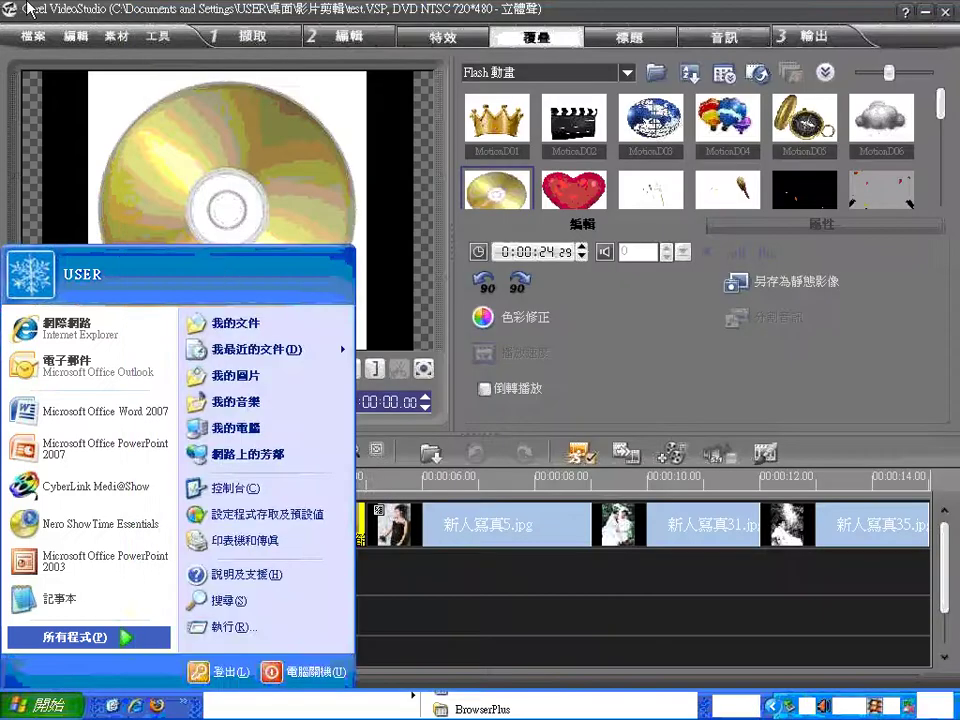
Step: Return to the 影片素材 folder in the file explorer and try to bring a video clip into Corel VideoStudio
click(258, 710)
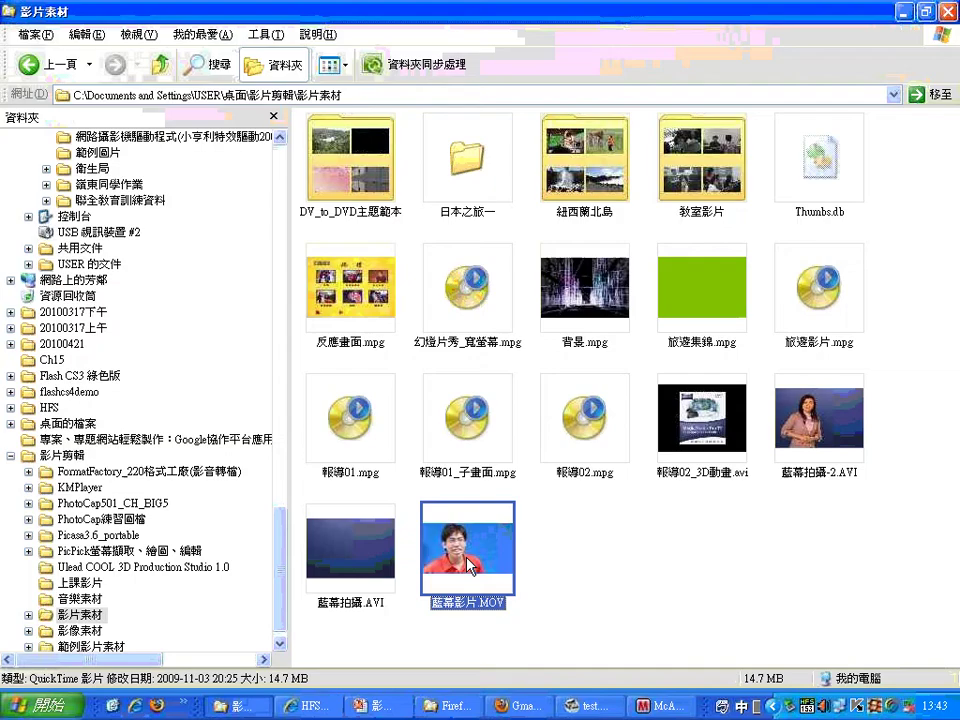
click(600, 435)
drag(604, 440, 521, 683)
drag(515, 710, 565, 90)
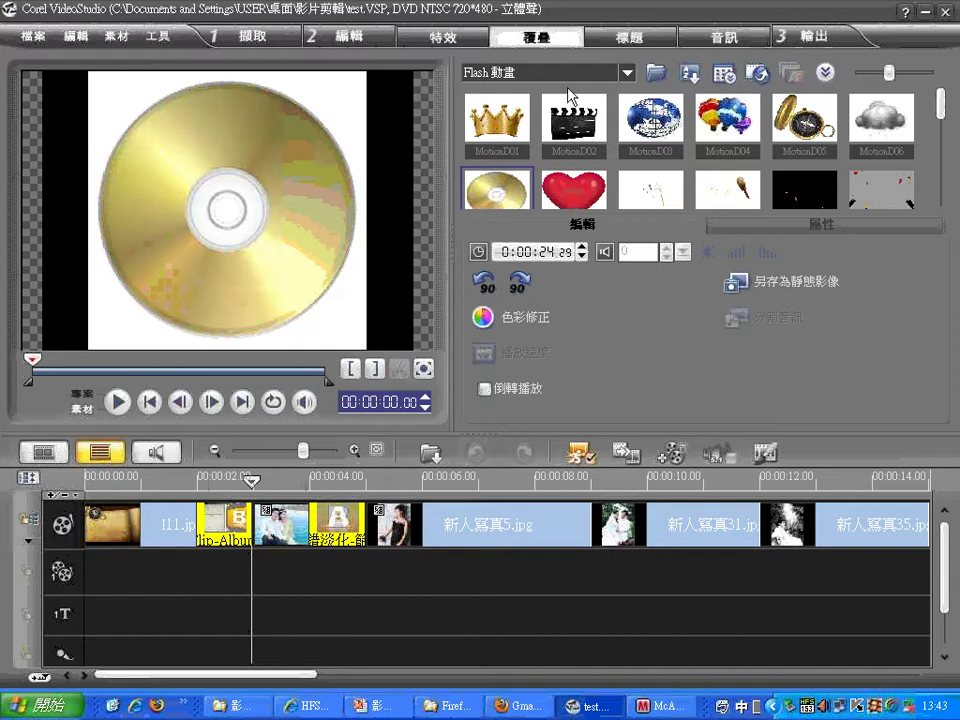
Step: Show the 專案視訊--四育國中視訊 library category and browse the 影片素材 folder for a project file to import
click(627, 73)
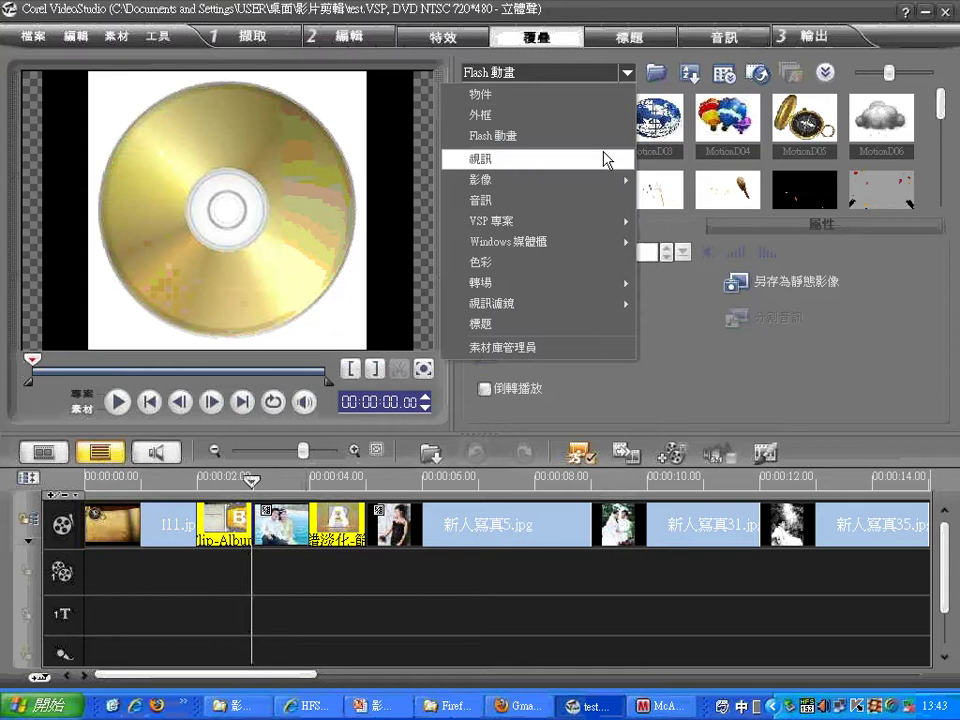
mouse_move(455, 220)
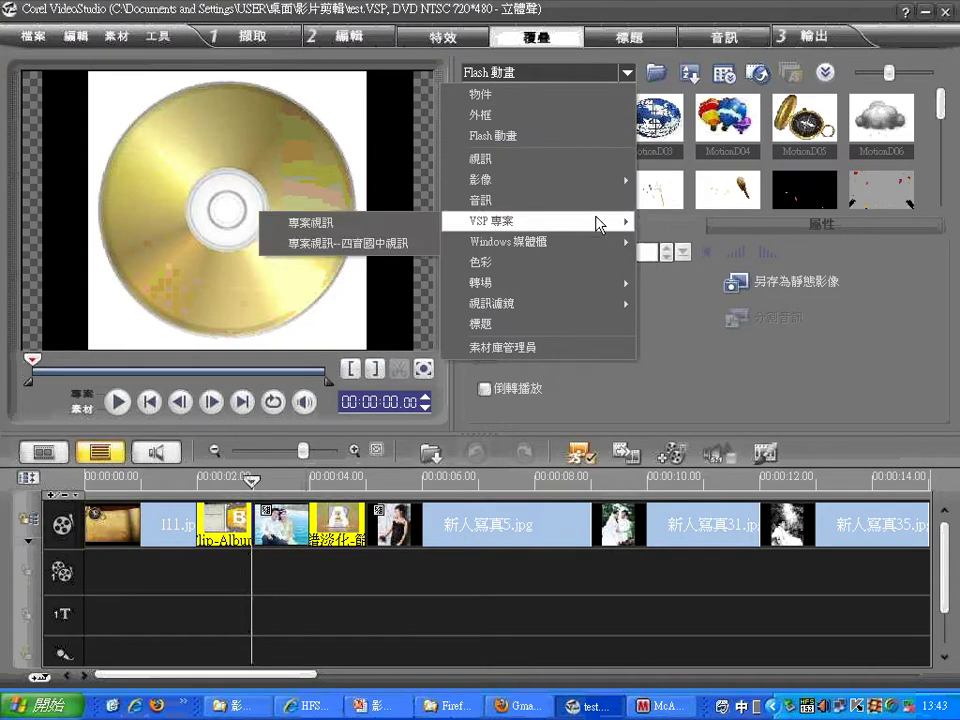
click(418, 240)
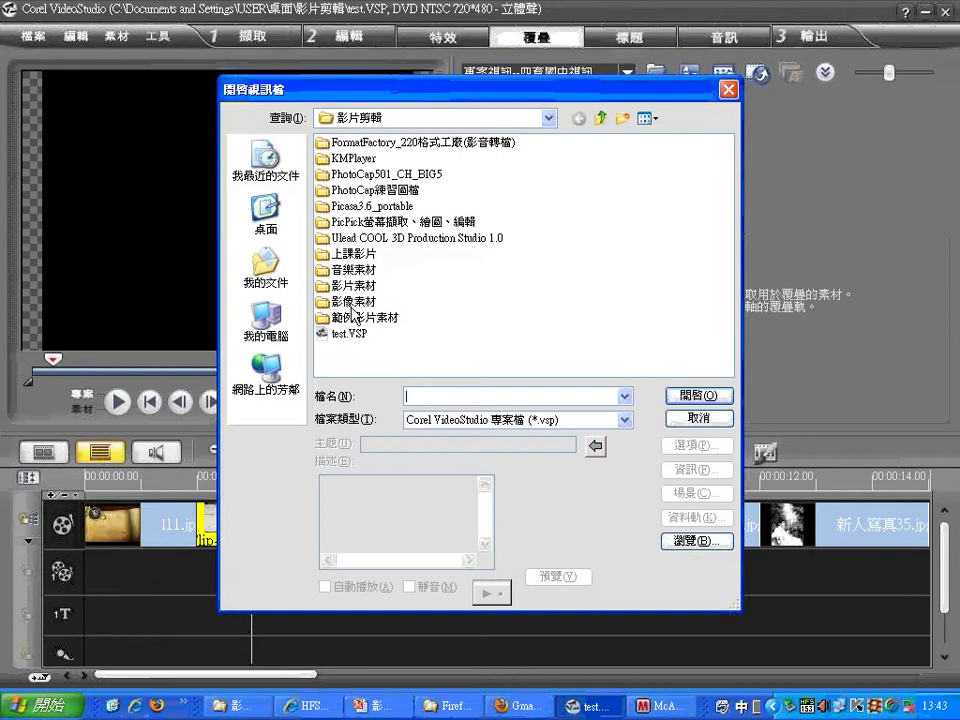
click(355, 287)
double_click(353, 292)
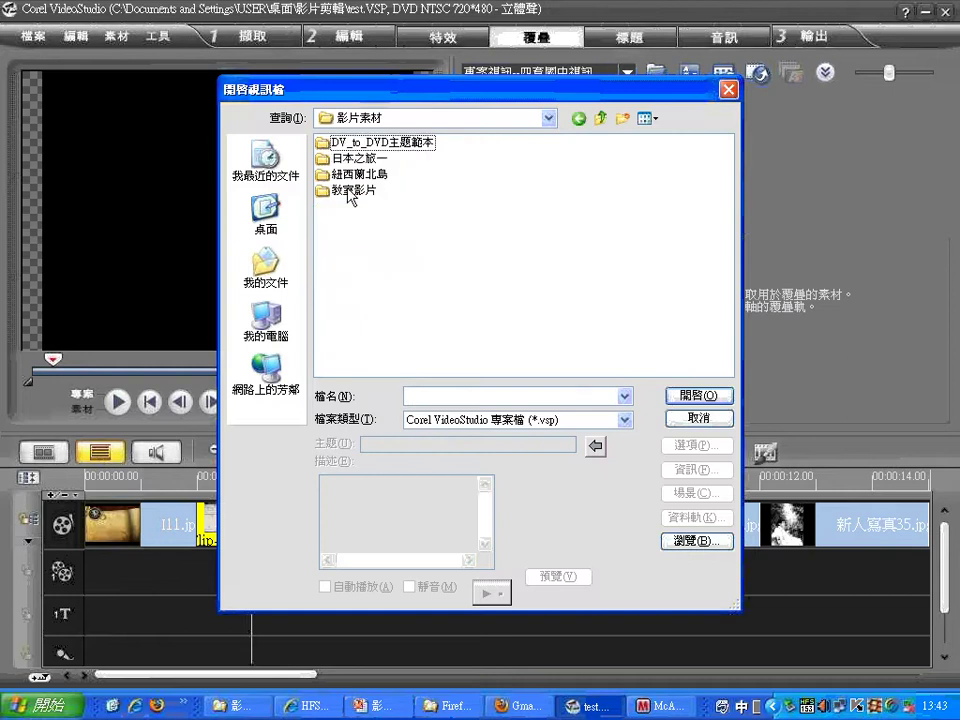
click(548, 425)
click(695, 418)
click(695, 418)
Step: Switch the library from the project videos to the 視訊 category
click(627, 72)
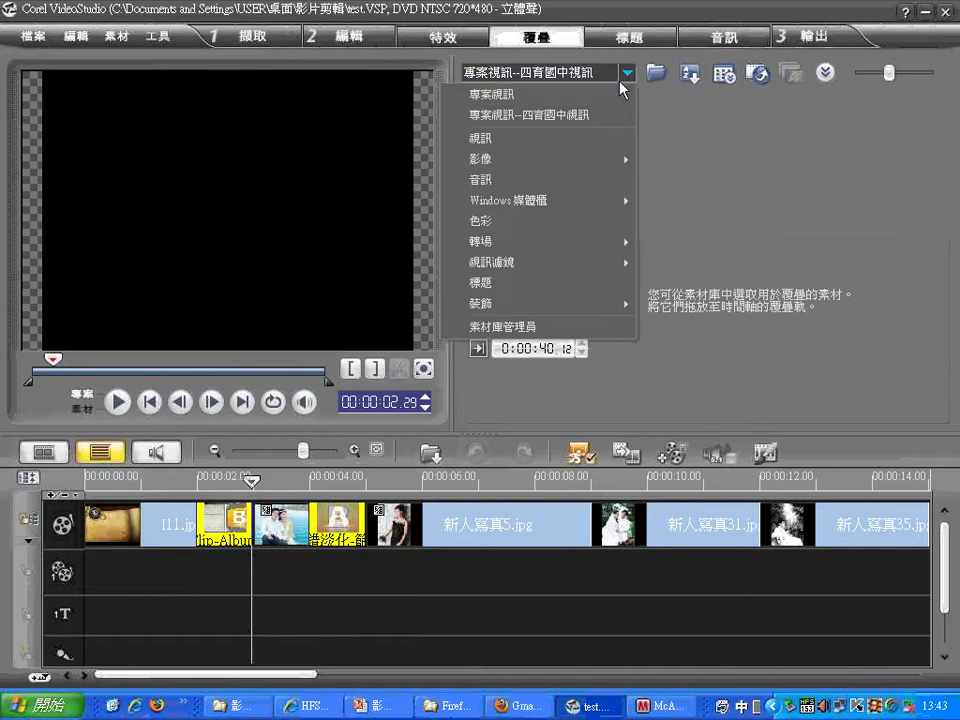
click(610, 100)
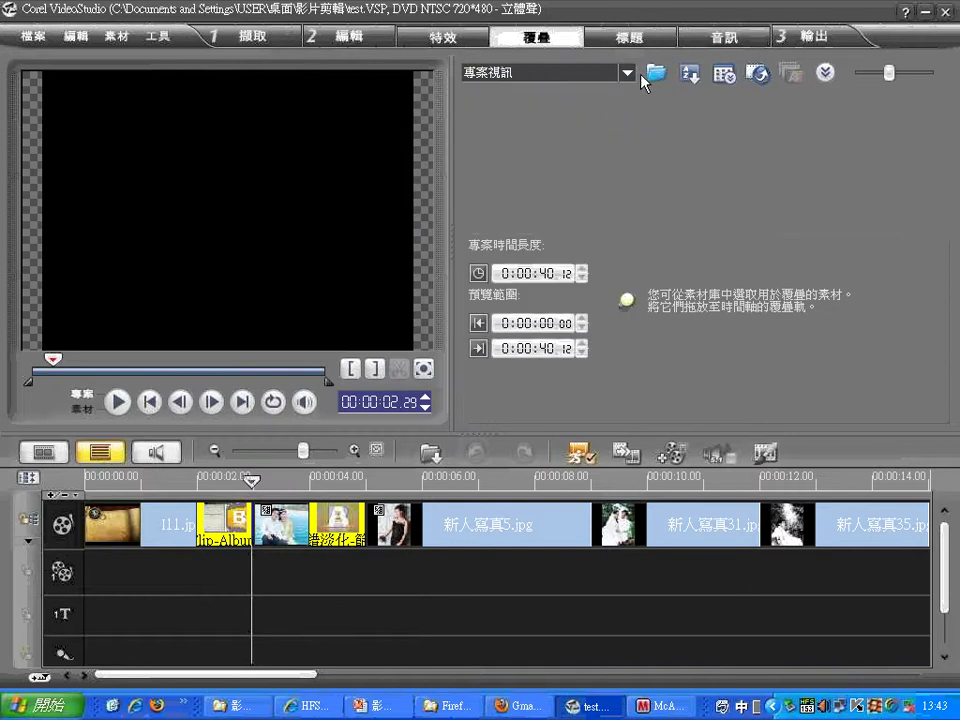
click(627, 72)
click(616, 142)
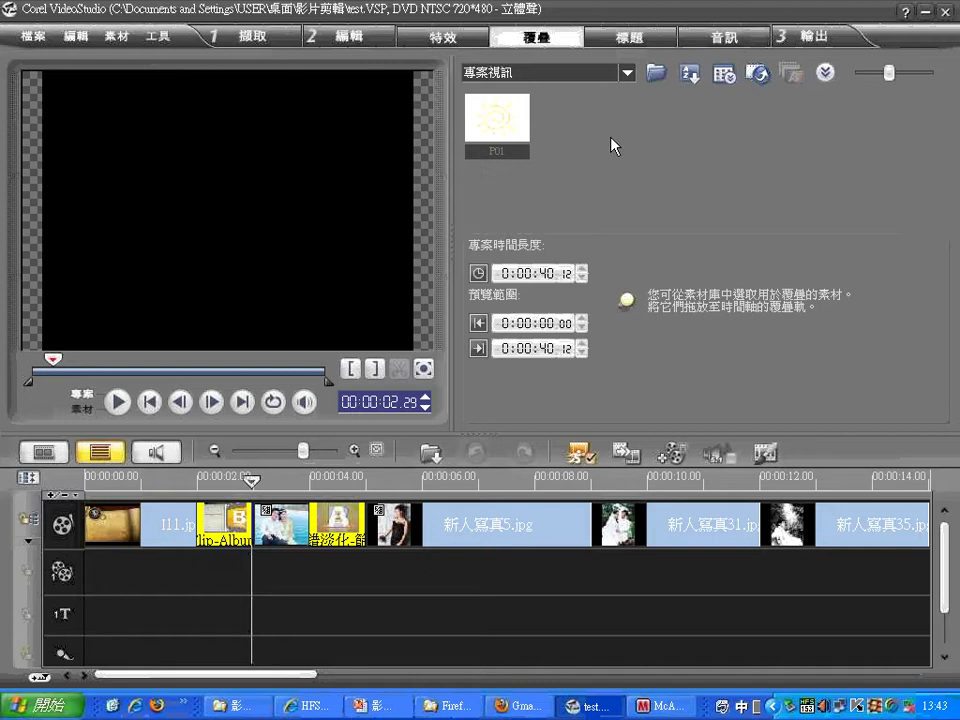
Step: Import the video 報導01.mpg from the 影片素材 folder into the library
click(656, 72)
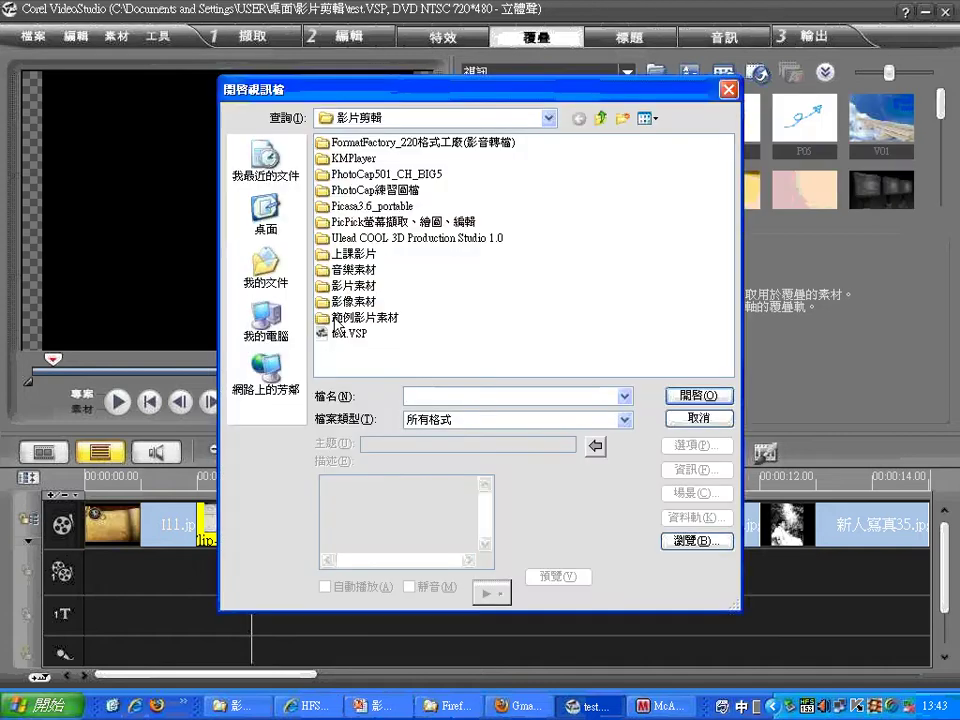
double_click(336, 285)
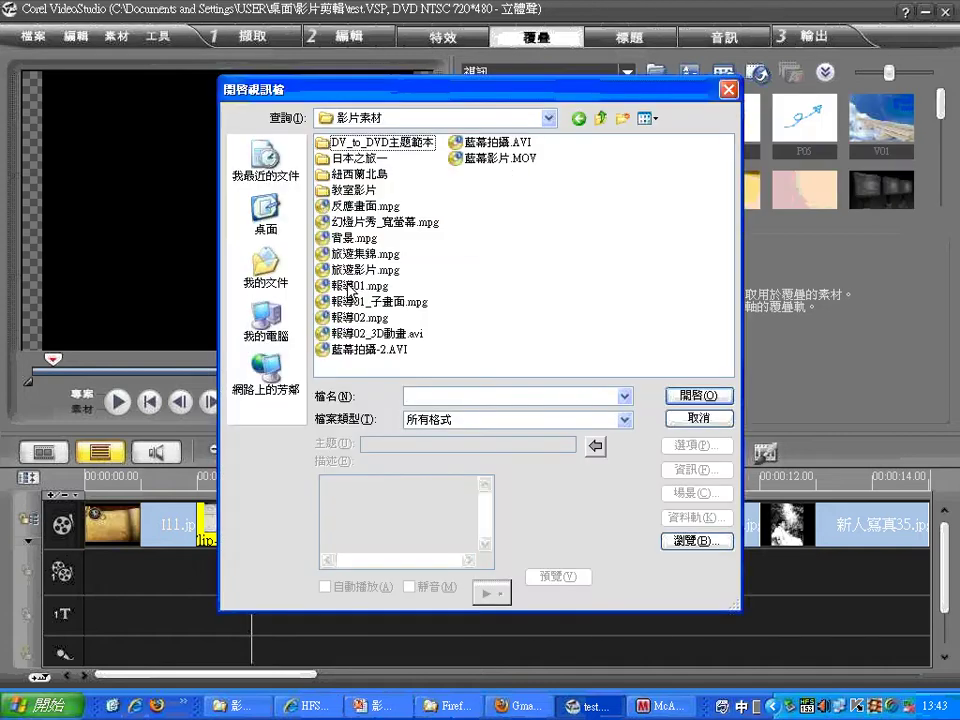
click(347, 290)
click(700, 395)
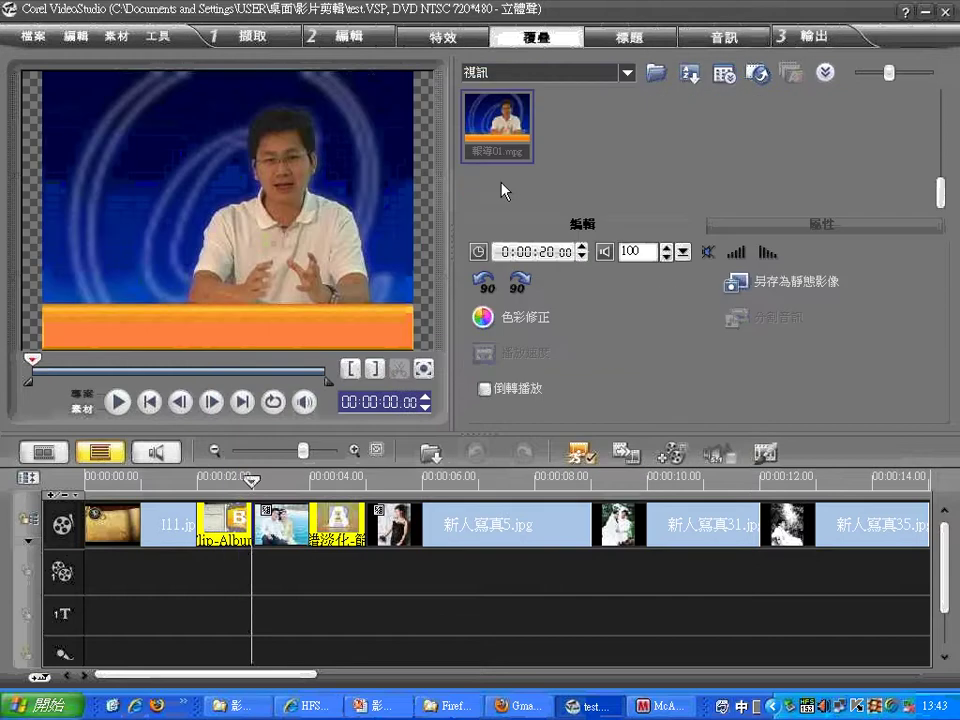
Step: Place 報導01.mpg on overlay track 1 at about 3 seconds and move its picture to the lower-right part of the video frame
drag(507, 122, 253, 572)
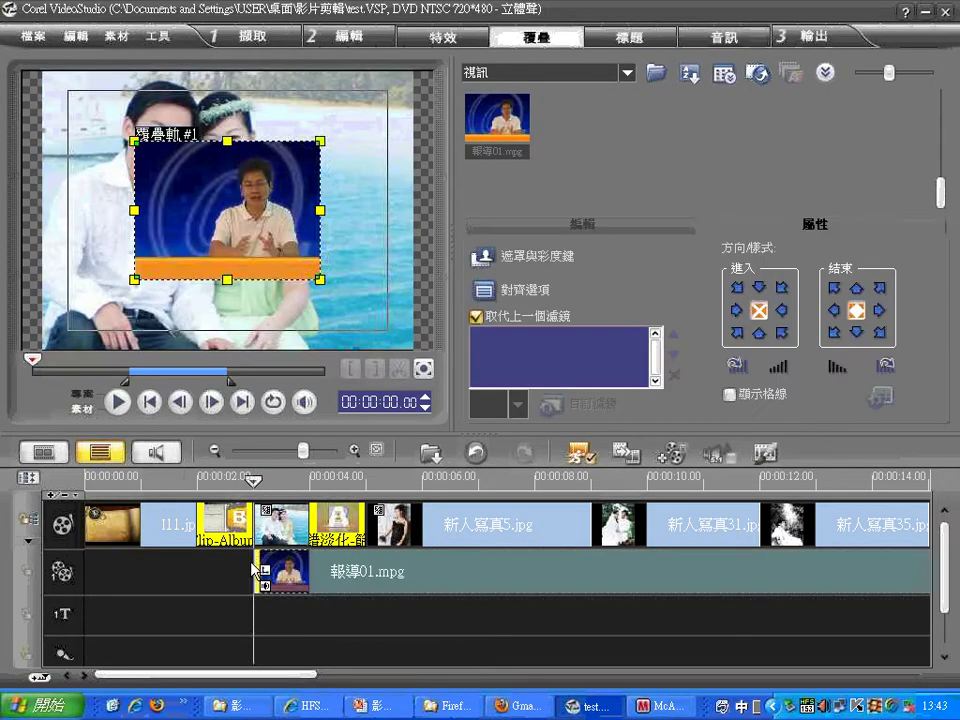
drag(201, 189, 266, 252)
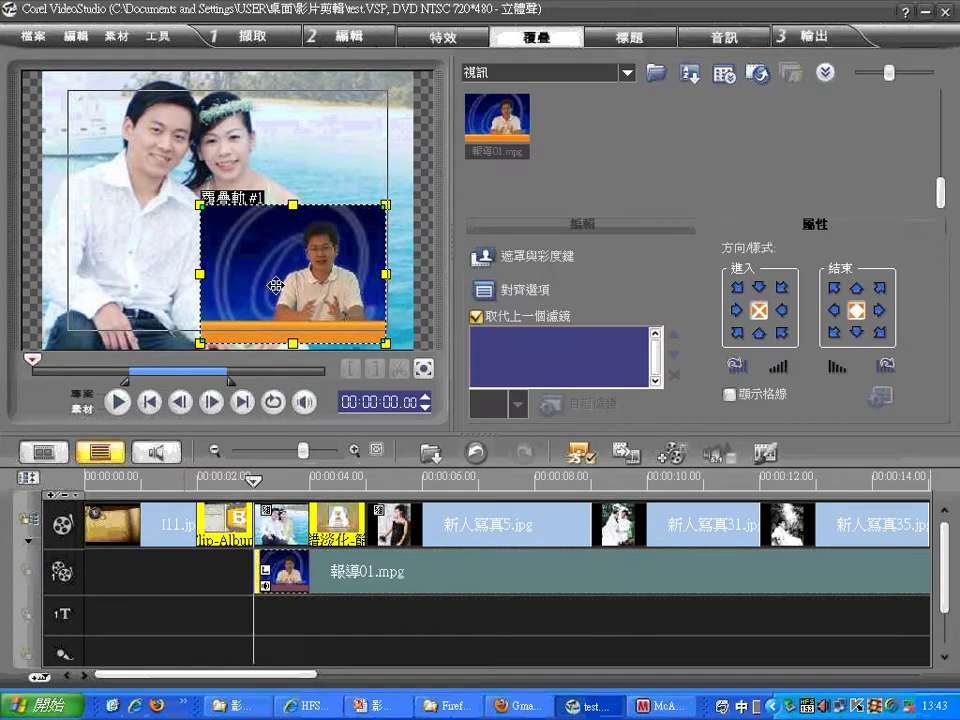
mouse_move(275, 285)
mouse_down()
mouse_move(289, 290)
mouse_move(293, 279)
mouse_up()
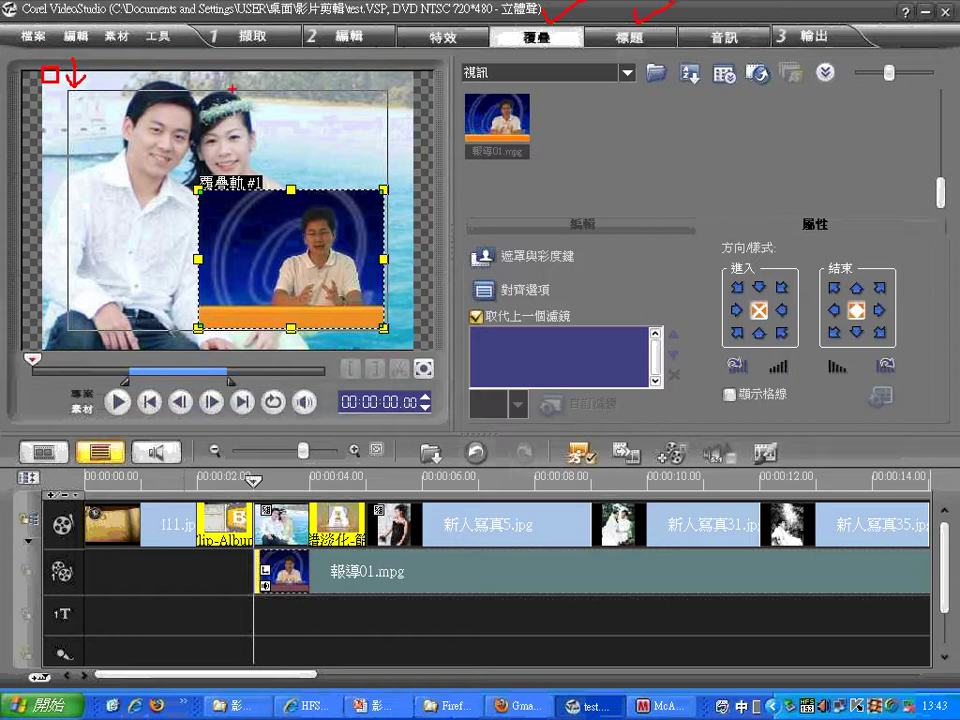
mouse_move(270, 98)
mouse_down()
mouse_move(285, 100)
mouse_move(280, 110)
mouse_move(290, 115)
mouse_move(338, 112)
mouse_move(332, 124)
mouse_move(345, 132)
mouse_move(378, 101)
mouse_move(388, 108)
mouse_up()
mouse_move(375, 100)
mouse_down()
mouse_move(375, 145)
mouse_move(358, 135)
mouse_up()
mouse_move(377, 117)
mouse_down()
mouse_move(414, 100)
mouse_move(420, 139)
mouse_up()
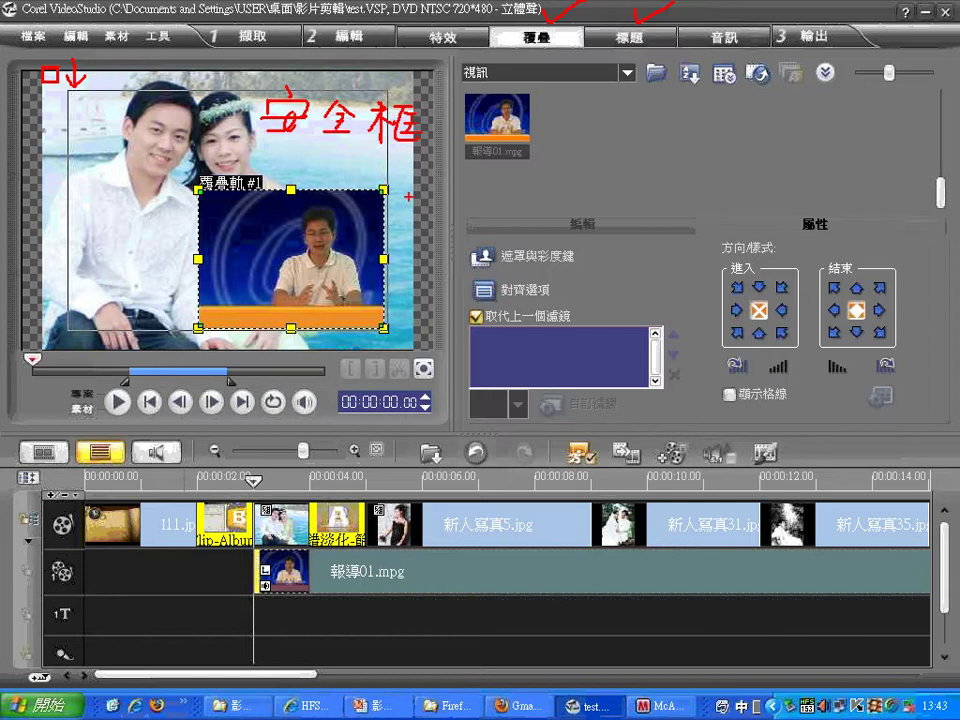
mouse_move(396, 211)
mouse_down()
mouse_move(424, 214)
mouse_move(404, 230)
mouse_up()
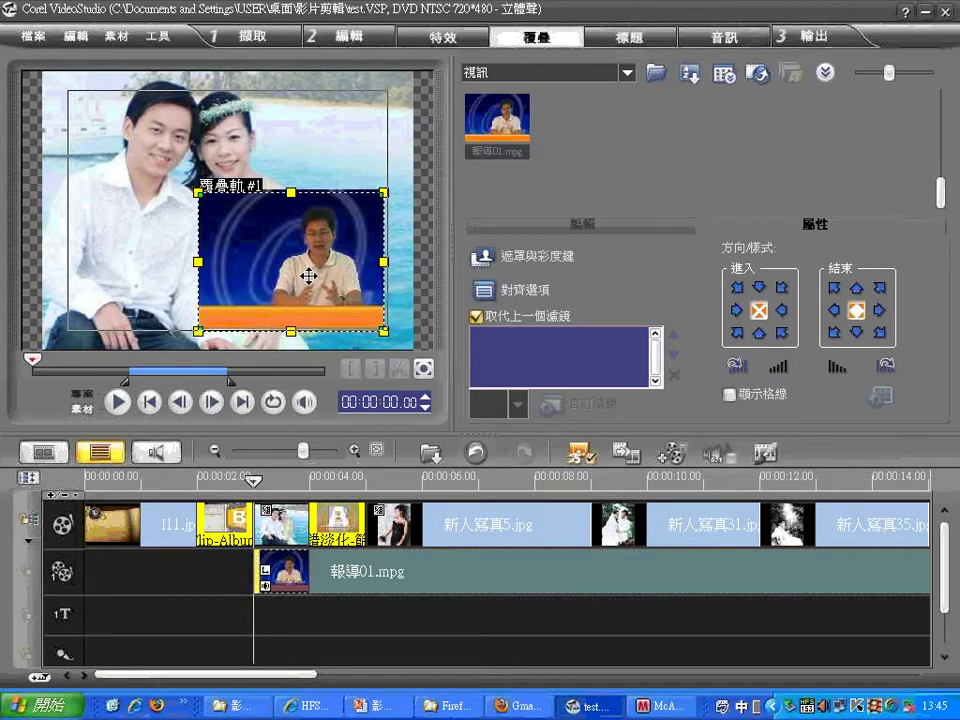
Step: Nudge the 報導01.mpg overlay picture slightly upward inside the safe frame
drag(308, 275, 308, 271)
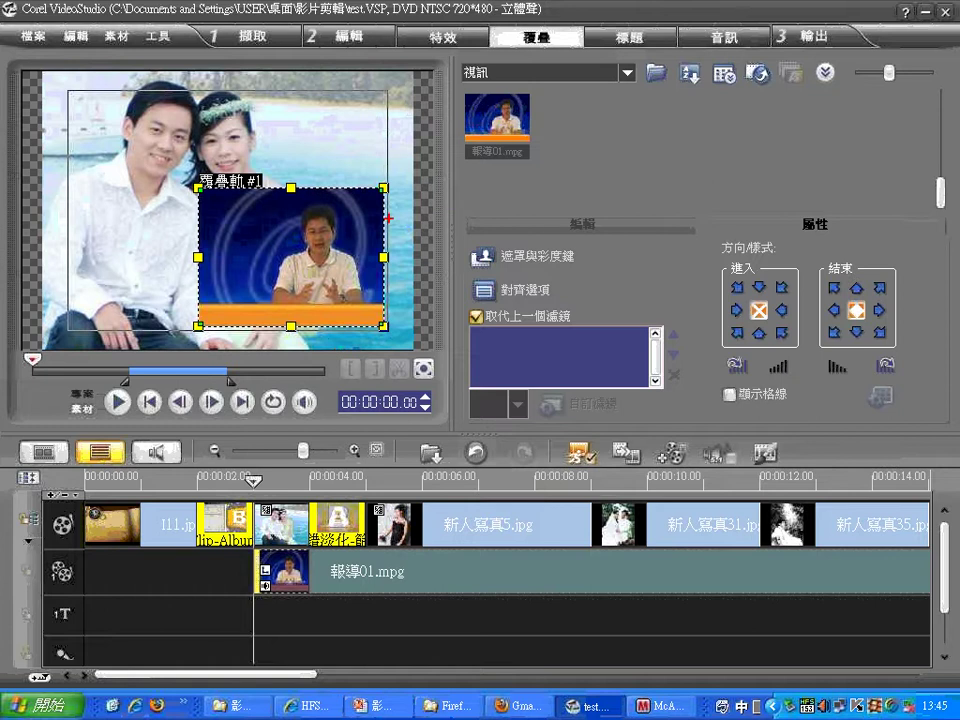
mouse_move(388, 215)
mouse_down()
mouse_move(456, 205)
mouse_move(623, 225)
mouse_move(716, 271)
mouse_up()
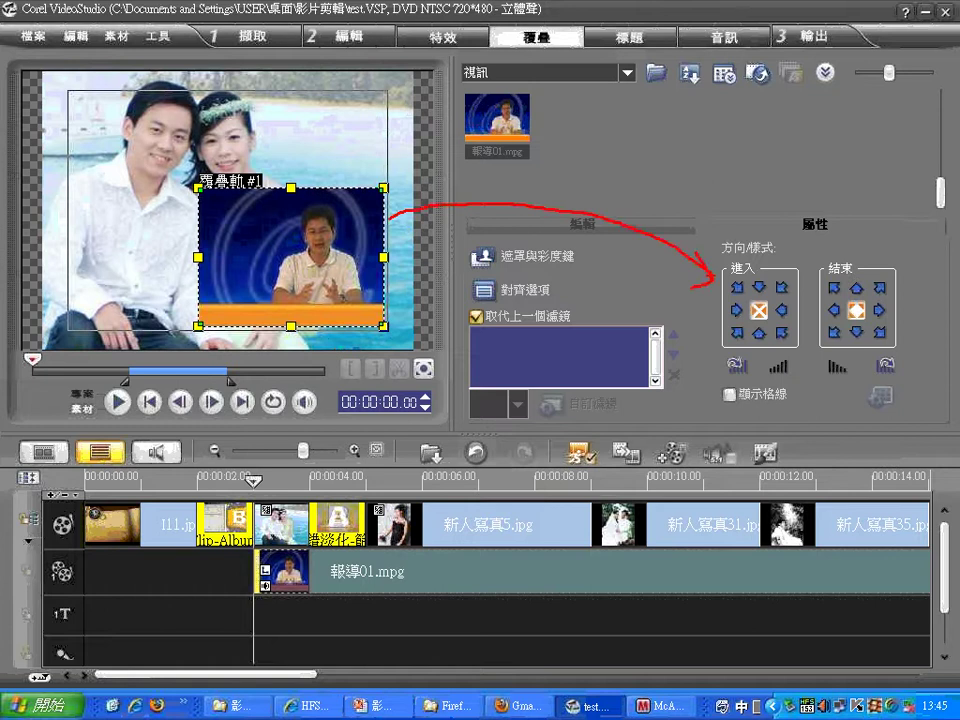
mouse_move(748, 233)
mouse_down()
mouse_move(715, 335)
mouse_move(749, 385)
mouse_move(832, 336)
mouse_move(806, 210)
mouse_up()
drag(900, 222, 850, 252)
mouse_move(776, 296)
mouse_down()
mouse_move(738, 322)
mouse_move(778, 300)
mouse_up()
drag(875, 322, 840, 336)
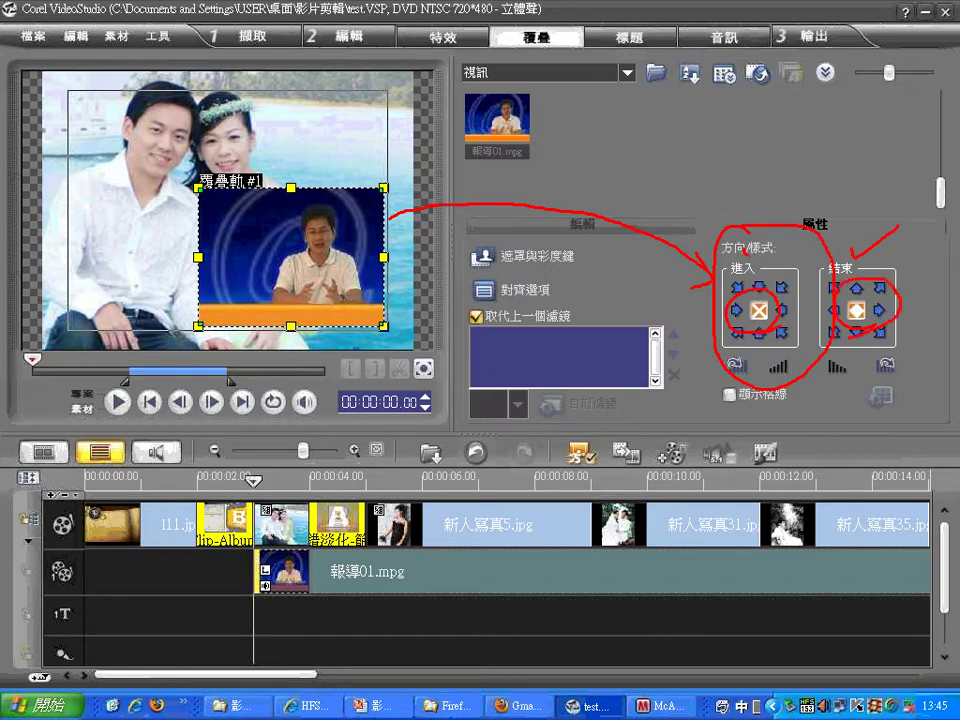
key(Escape)
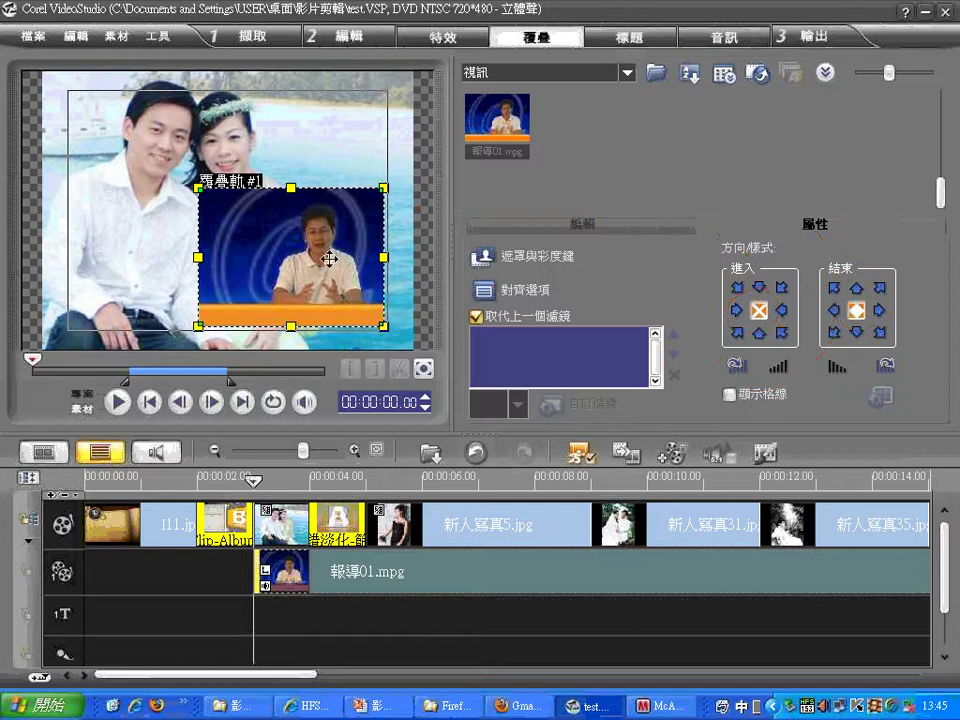
Step: Make the 報導01.mpg overlay enter the frame from the left side and play the clip from its beginning to check the motion
click(736, 310)
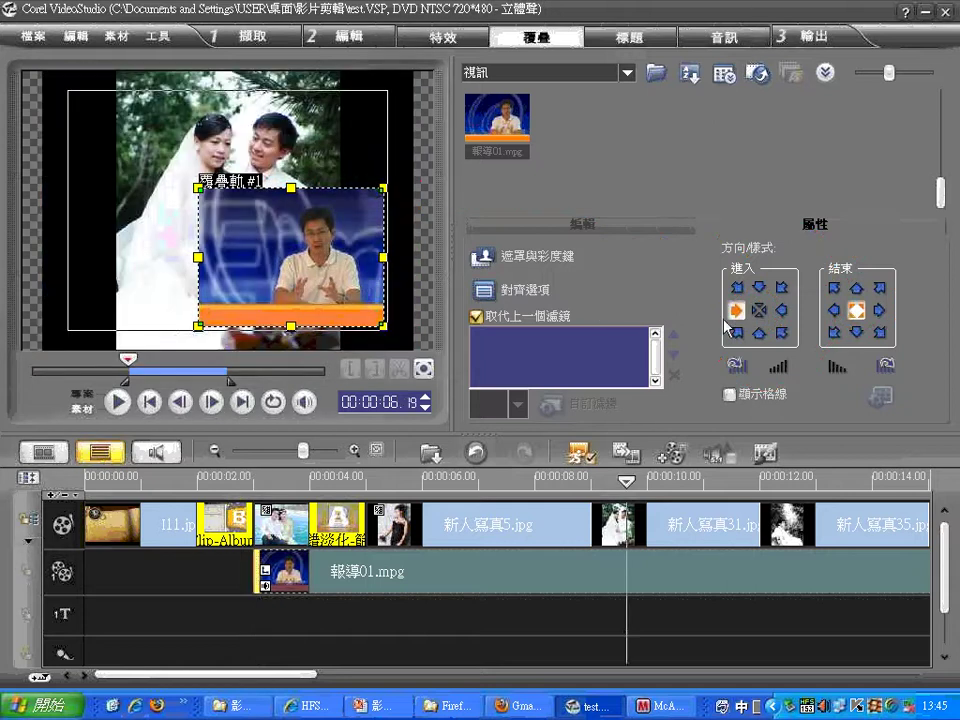
click(118, 402)
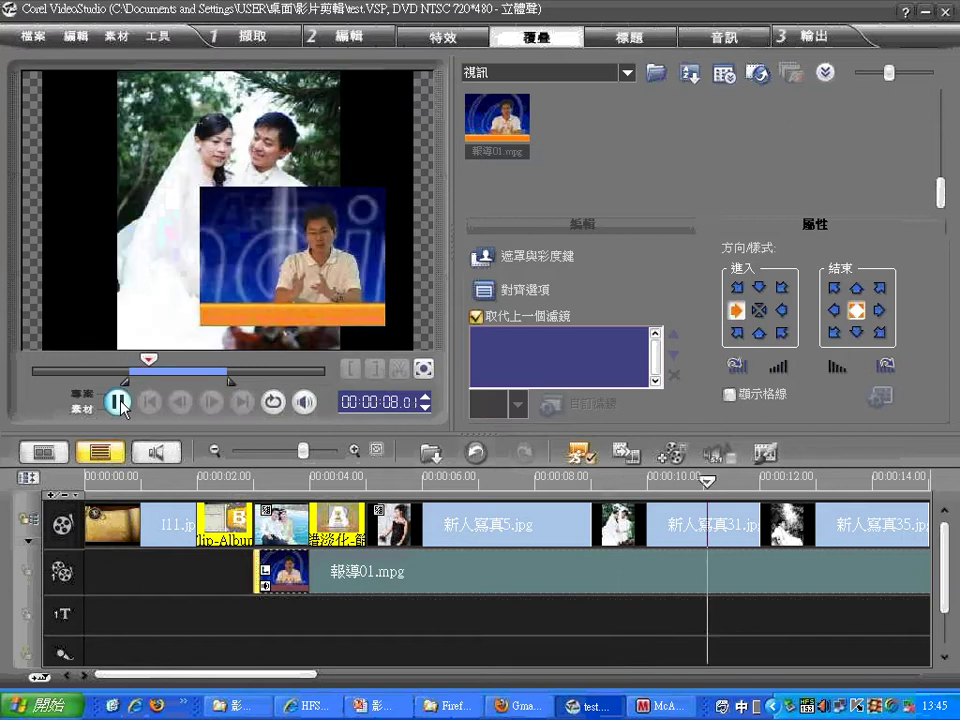
click(118, 402)
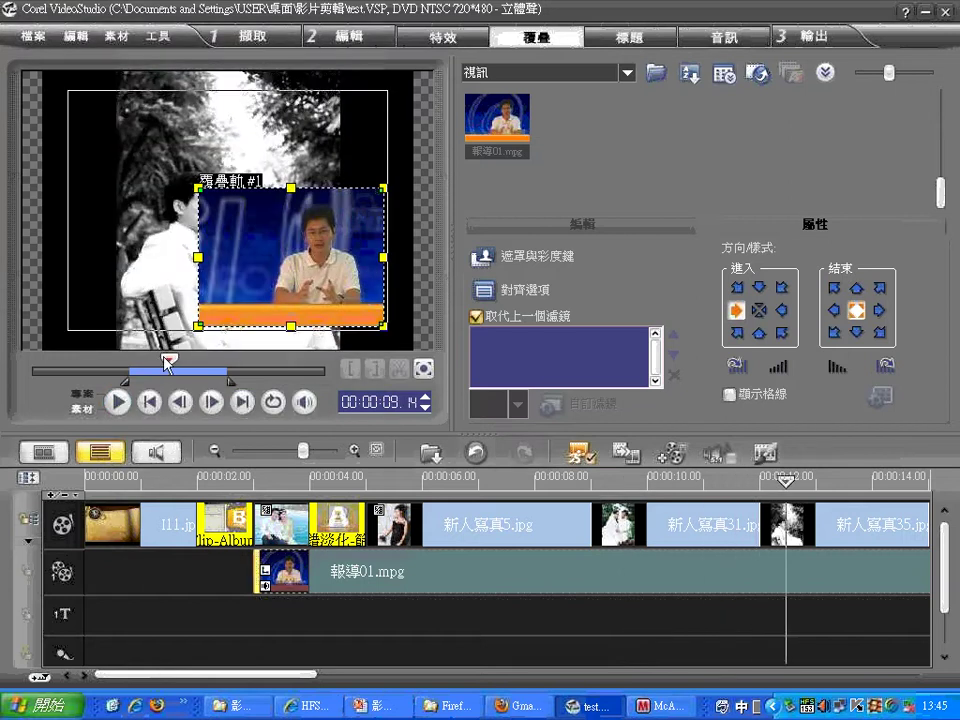
drag(172, 358, 22, 374)
click(118, 403)
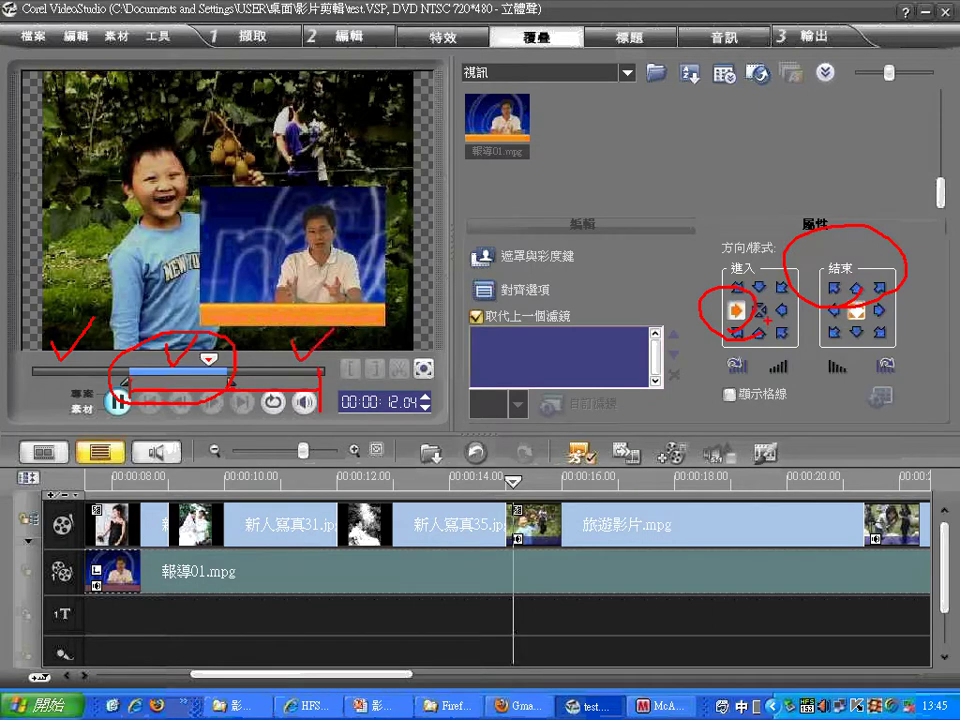
key(Escape)
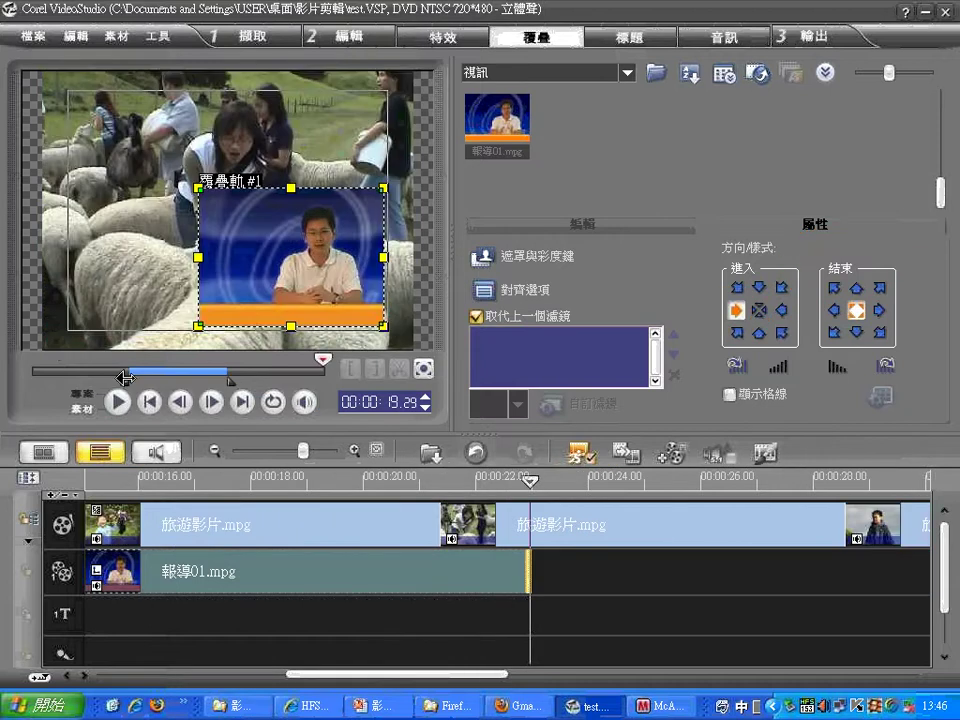
Step: Shorten the overlay's entry motion by starting its pause interval earlier, and play the clip to check the timing
drag(120, 378, 62, 378)
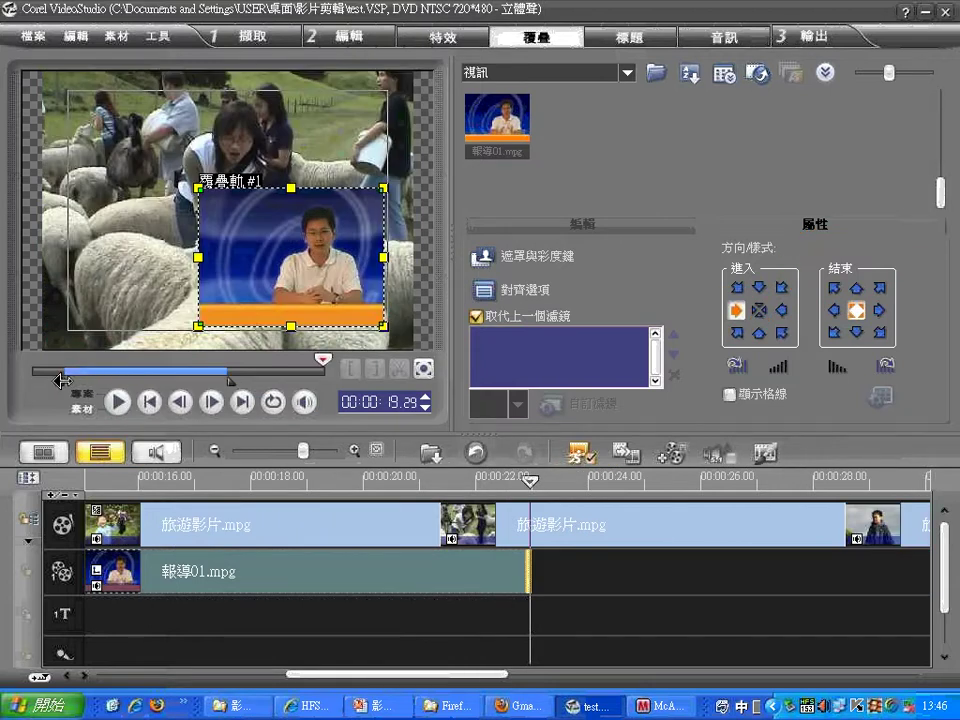
click(122, 402)
click(120, 402)
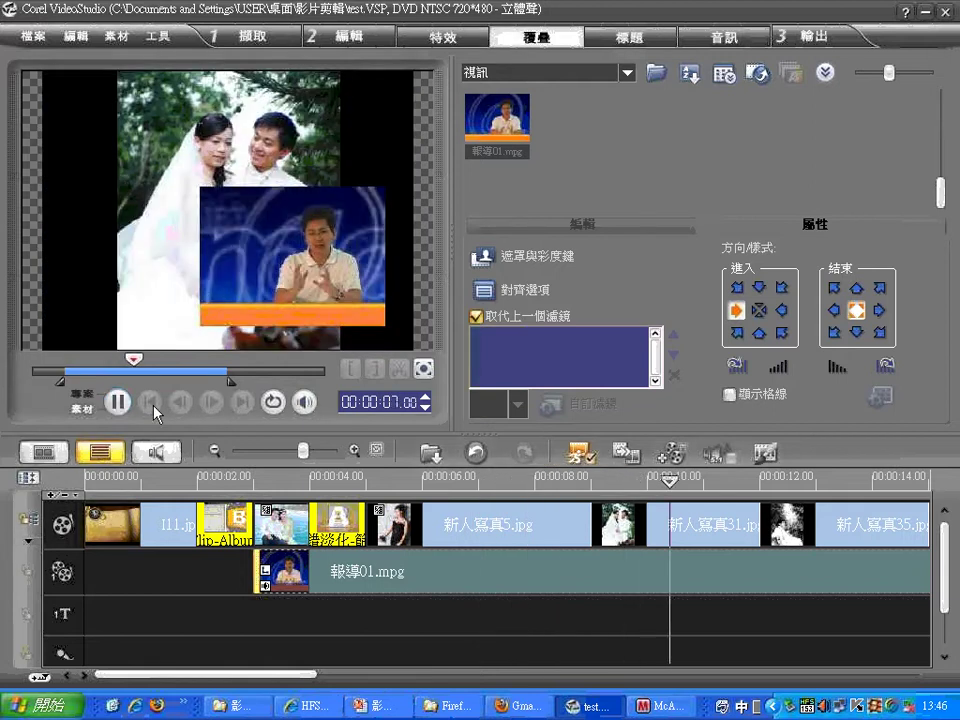
click(115, 403)
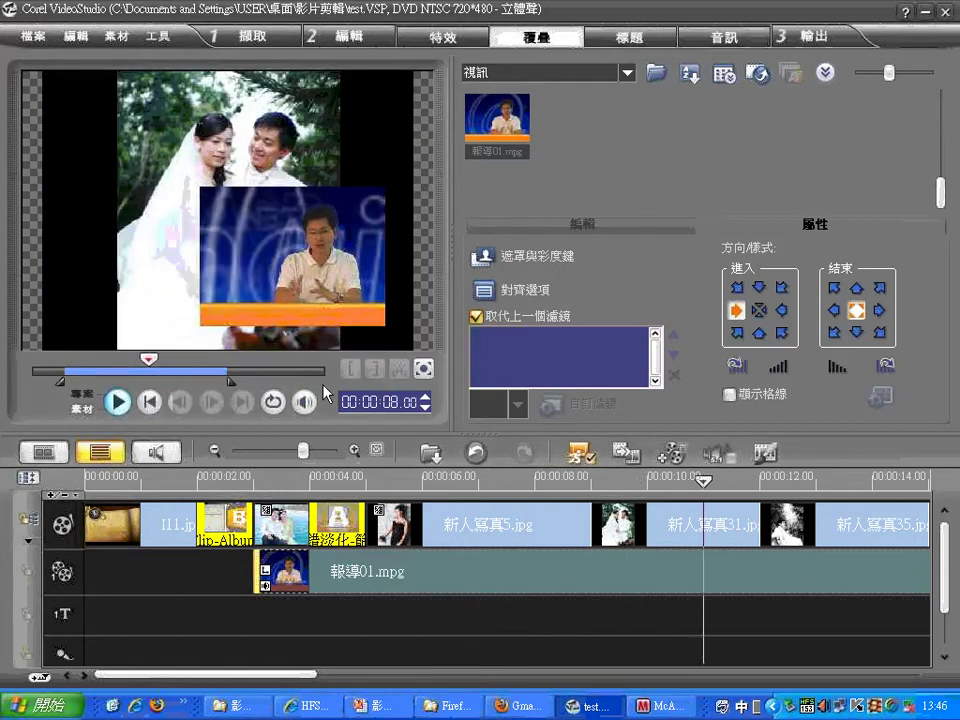
Step: Set the 報導01.mpg overlay's entry style back to static and trim the end of the clip to a 12-second duration
click(757, 310)
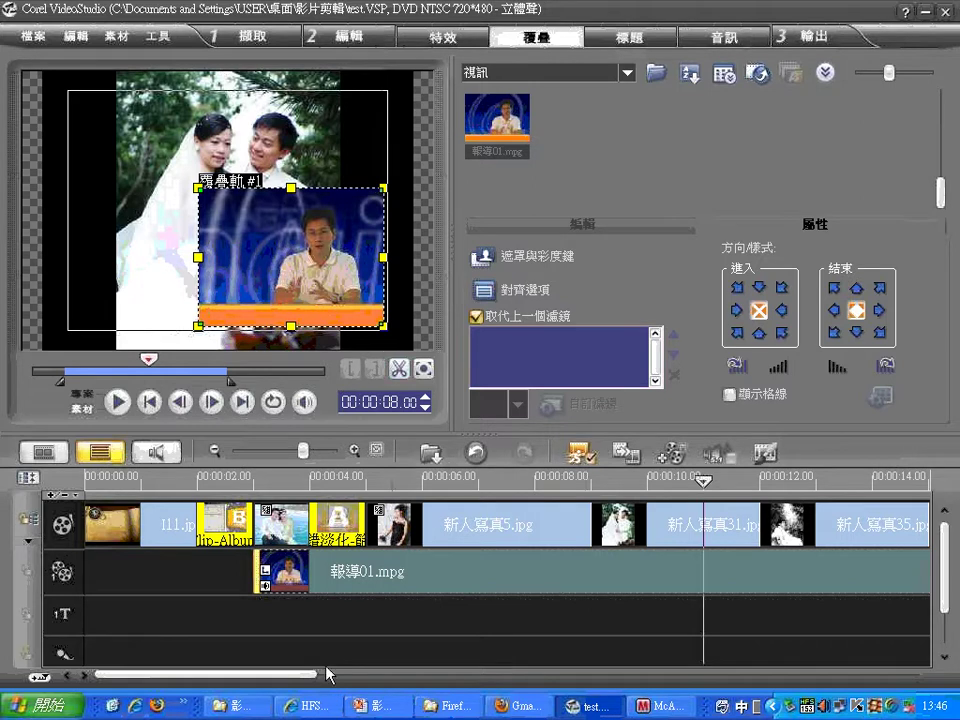
drag(328, 674, 478, 674)
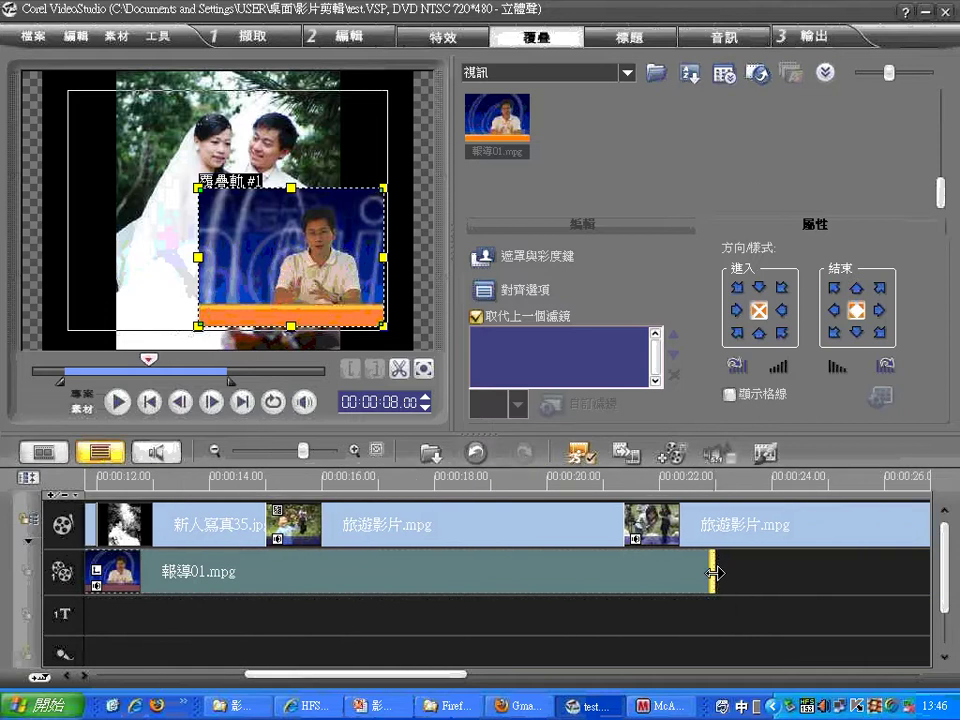
drag(714, 573, 268, 570)
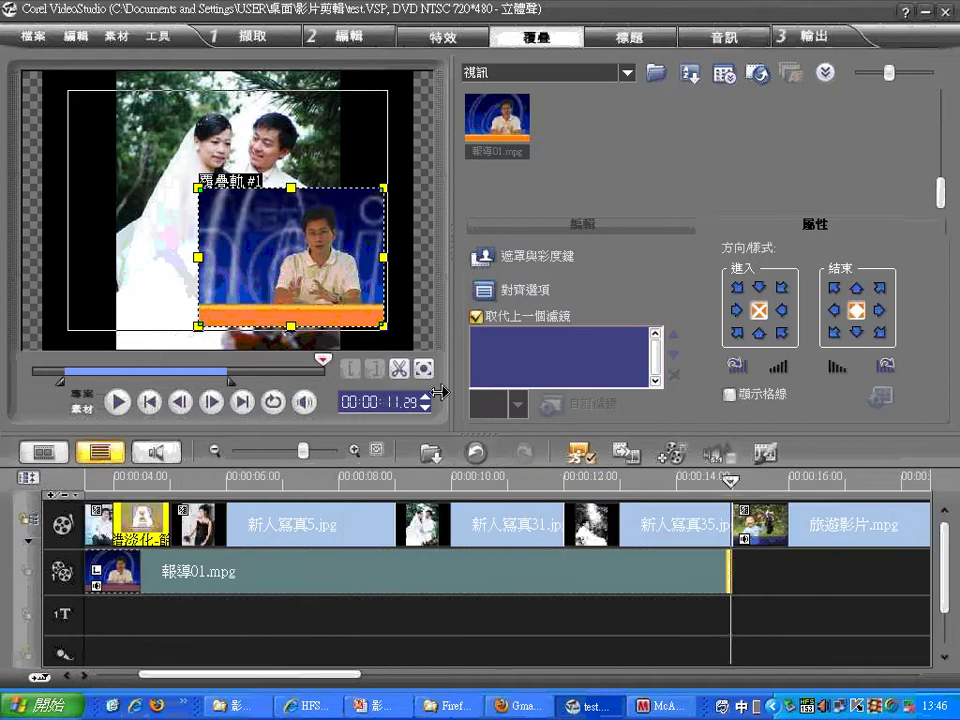
Step: Show the 物件 category of the 裝飾 decorations in the library
click(627, 74)
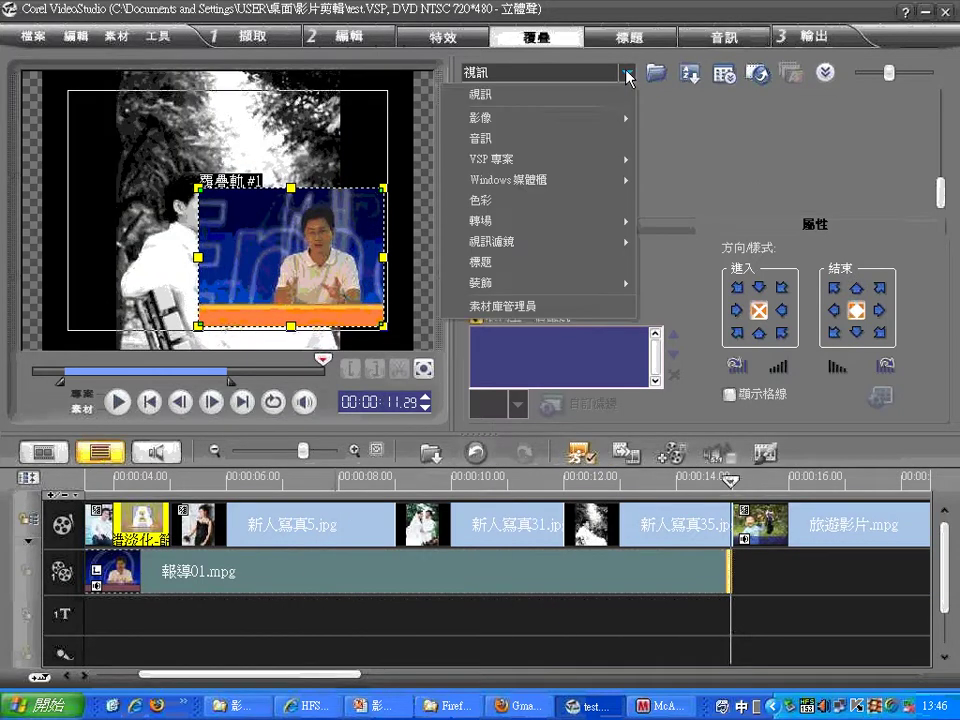
mouse_move(570, 248)
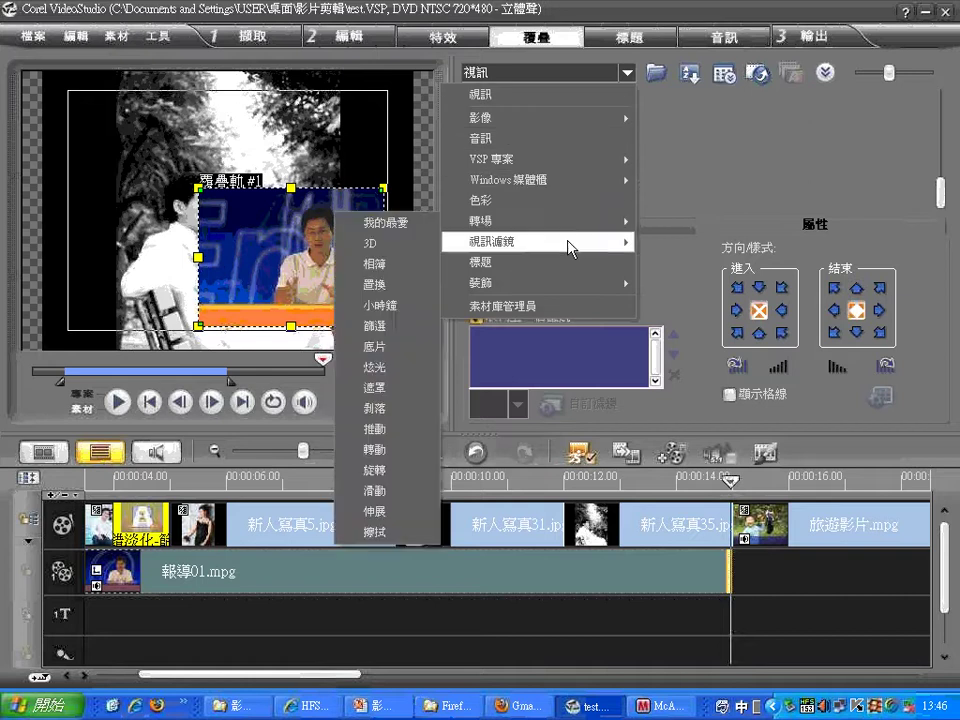
mouse_move(565, 287)
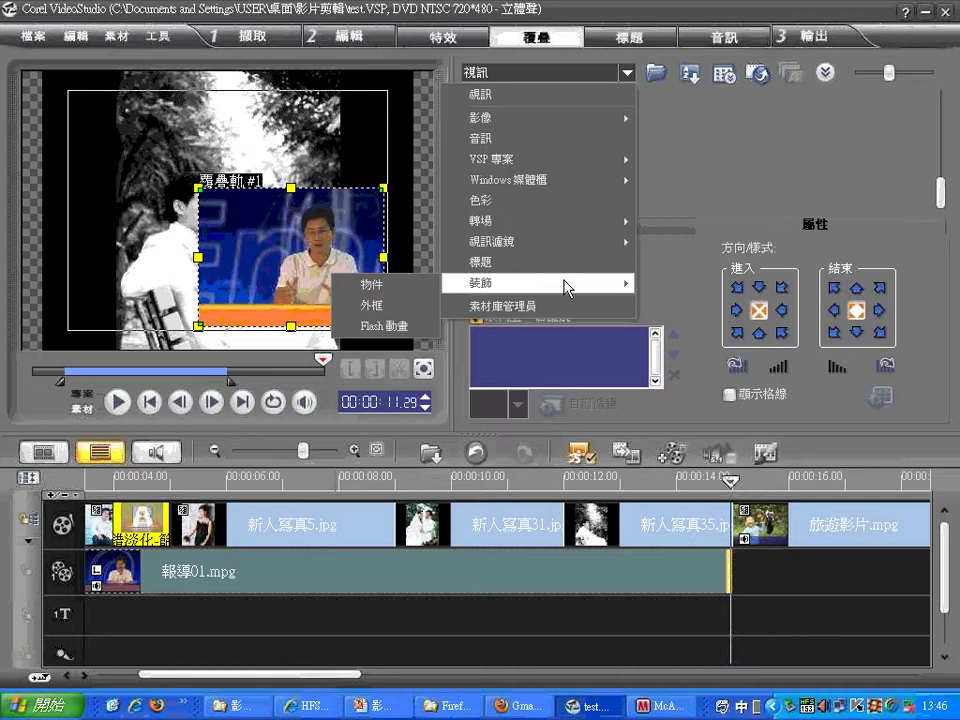
click(396, 287)
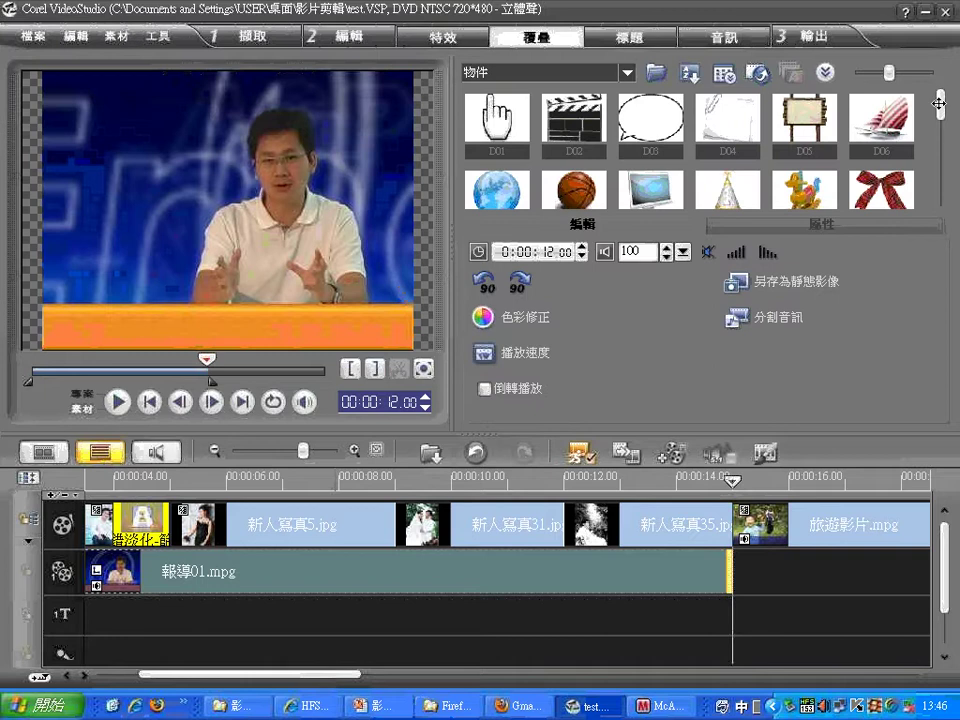
Step: Place the duck object D19 after 報導01.mpg on overlay track 1, shrunk and moved to the lower-right corner of the frame
drag(940, 103, 940, 135)
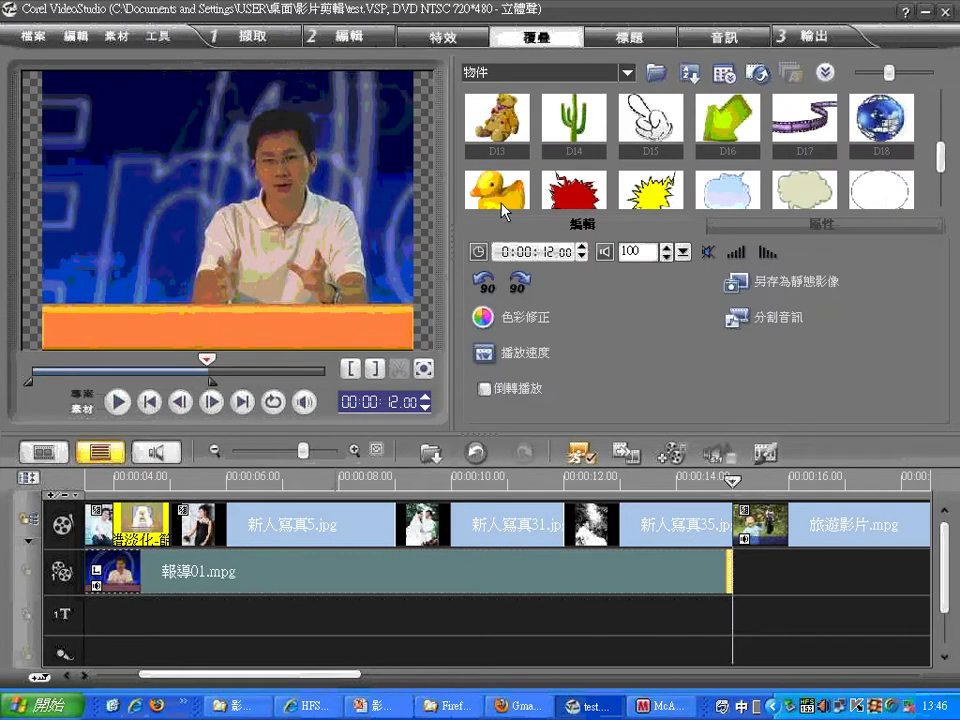
drag(497, 192, 722, 560)
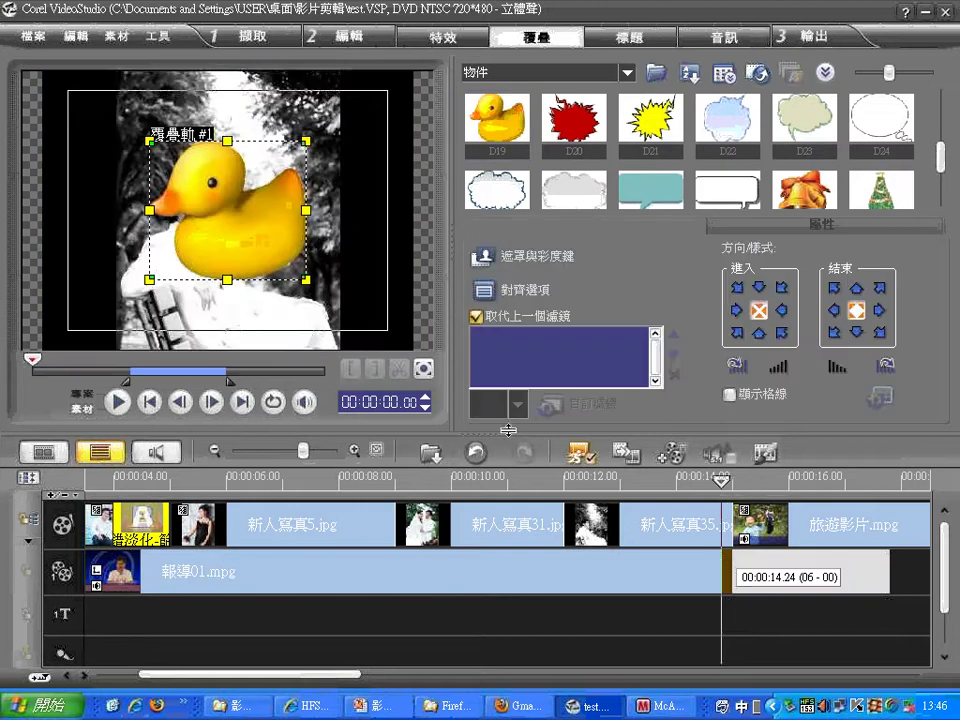
drag(149, 141, 226, 204)
drag(268, 244, 352, 310)
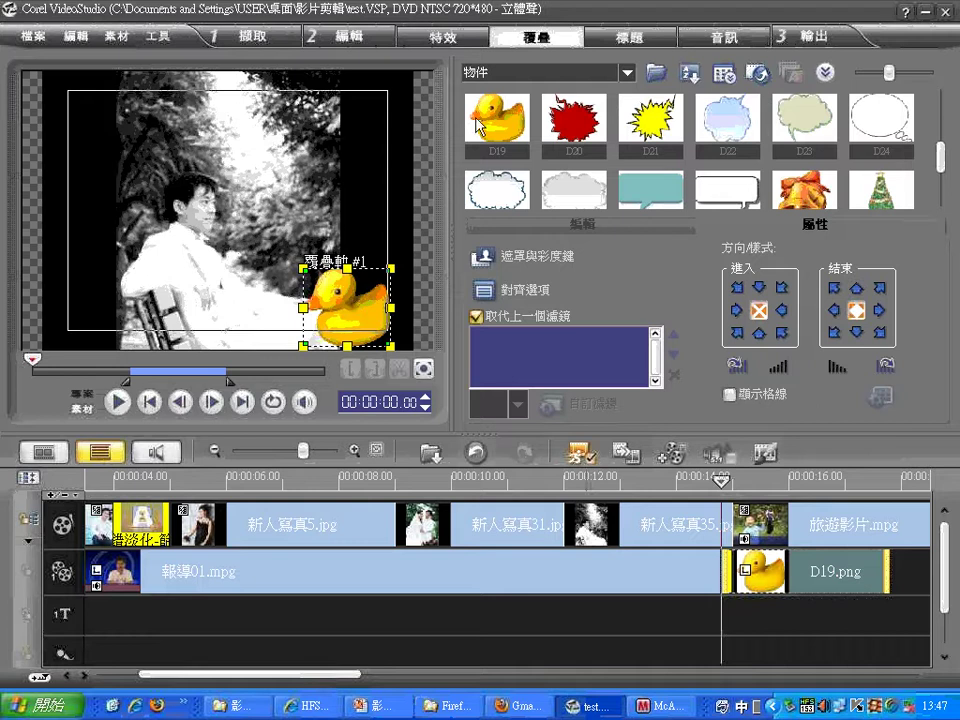
Step: Show the 外框 decorations in the library, with the timeline section after the duck clip in view
drag(345, 673, 479, 672)
click(525, 73)
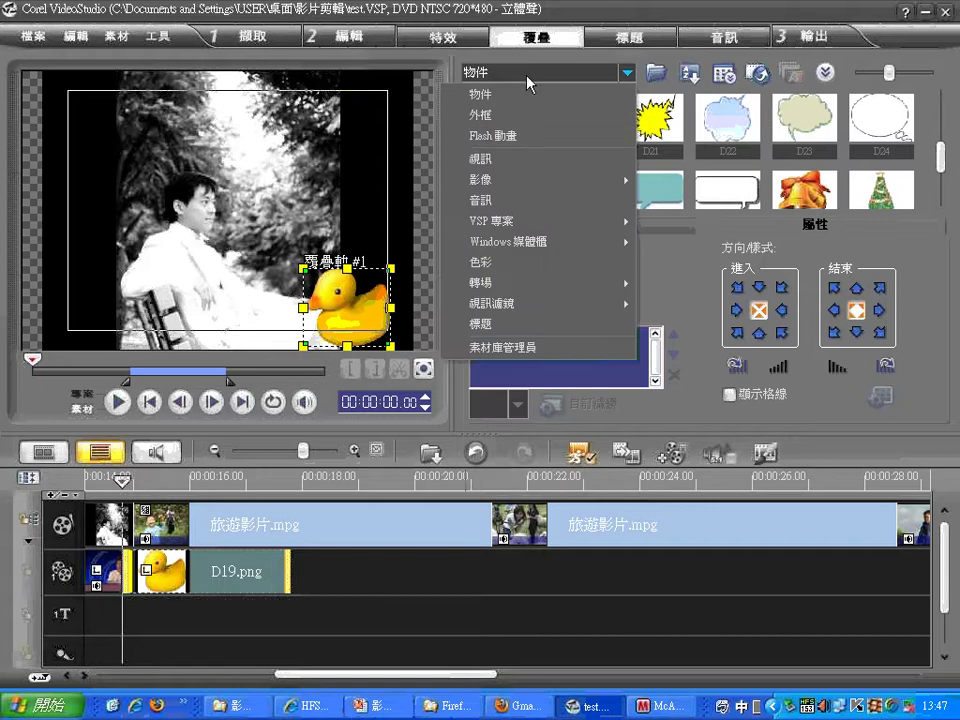
click(527, 117)
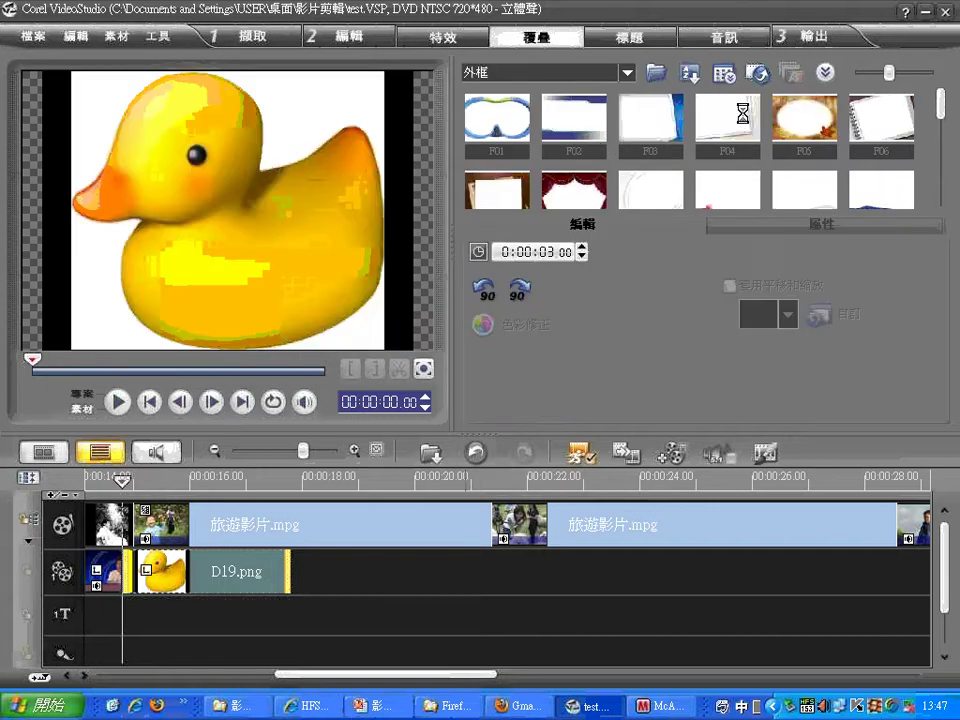
Step: Place the frame F04 directly after the duck clip D19.png on overlay track 1
drag(760, 150, 294, 570)
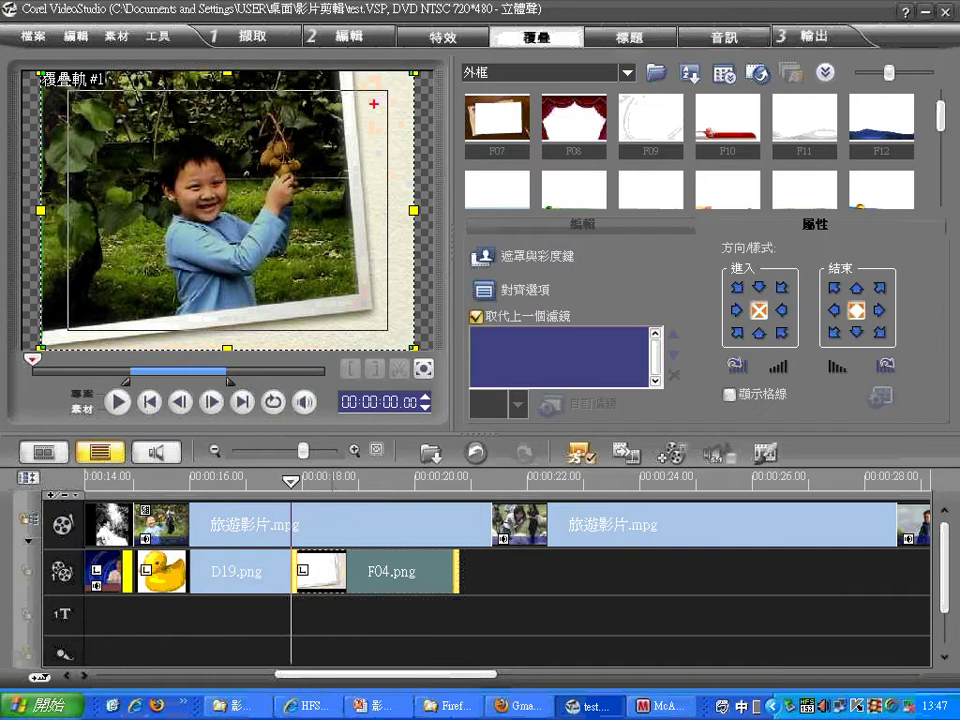
mouse_move(374, 103)
mouse_down()
mouse_move(409, 95)
mouse_move(390, 219)
mouse_move(390, 282)
mouse_move(407, 279)
mouse_up()
drag(278, 328, 278, 350)
drag(282, 340, 358, 338)
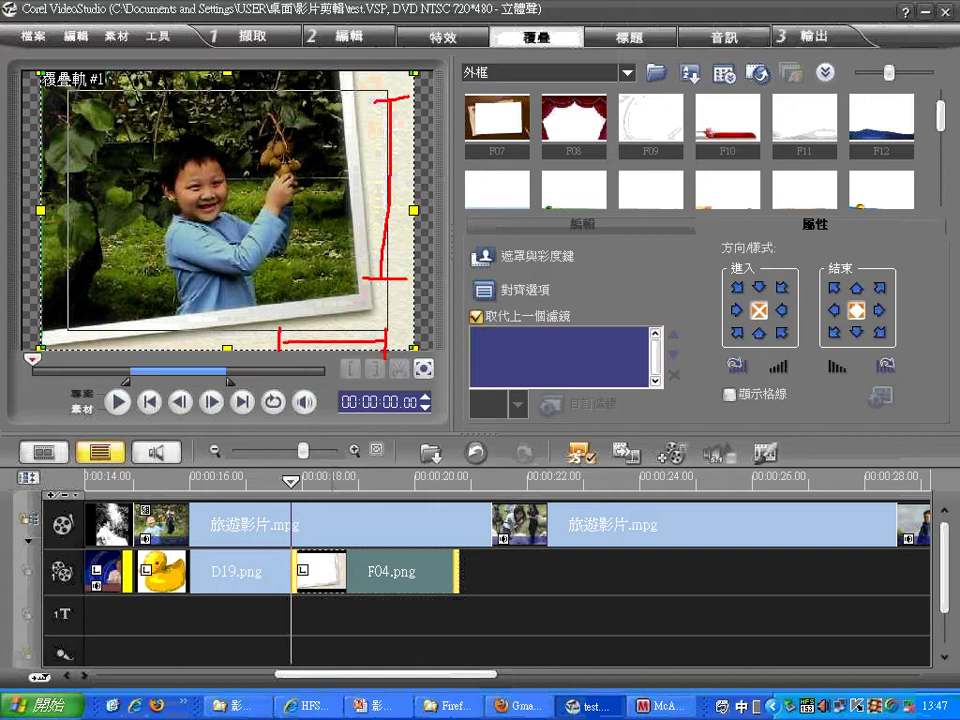
Step: Preview several other 外框 frames and place the balloon frame F37 on overlay track 1 where the second 旅遊影片.mpg clip starts
click(497, 123)
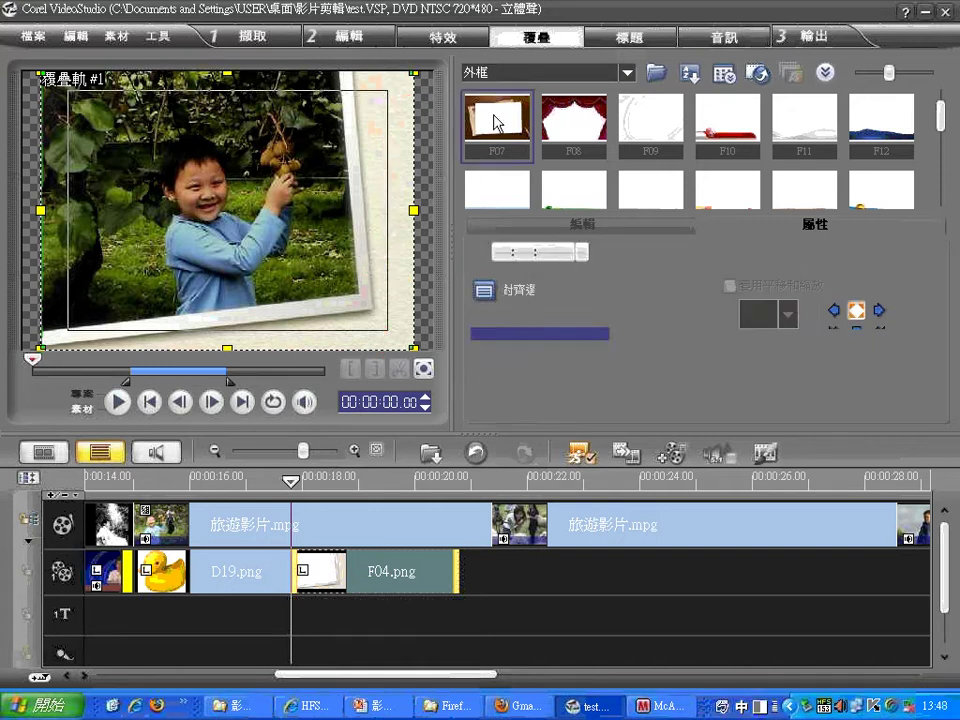
click(574, 124)
click(655, 124)
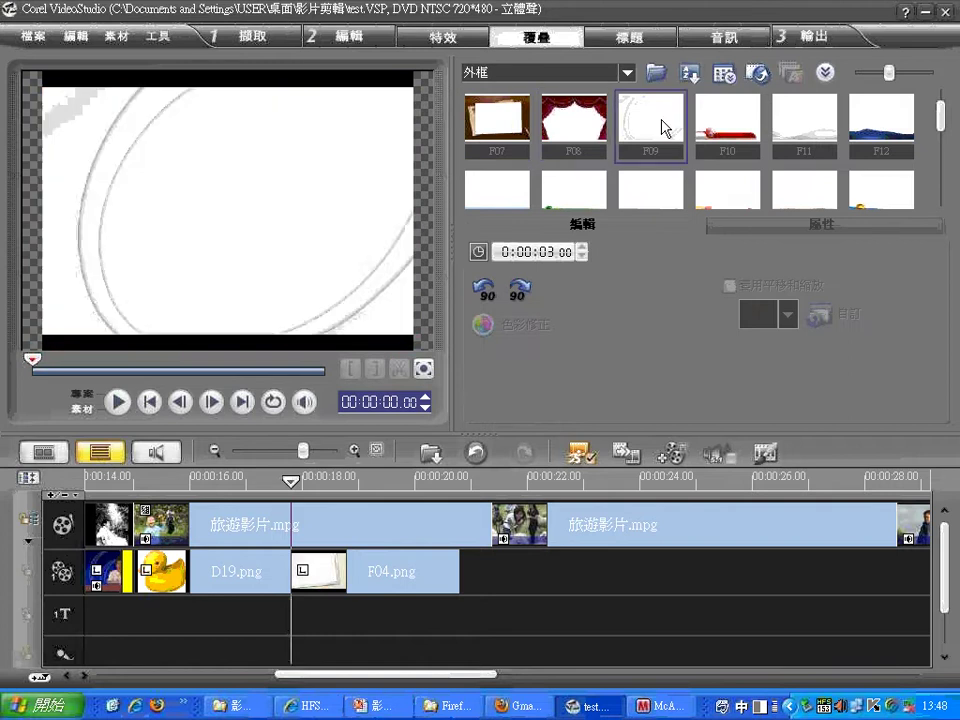
click(822, 124)
drag(940, 115, 938, 180)
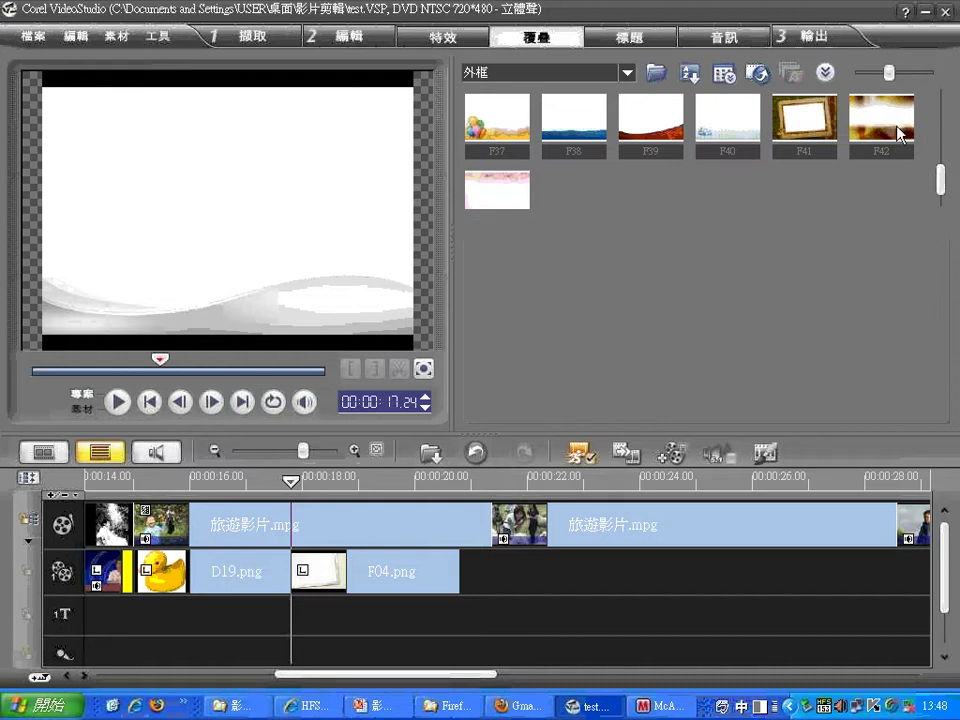
click(900, 133)
click(476, 135)
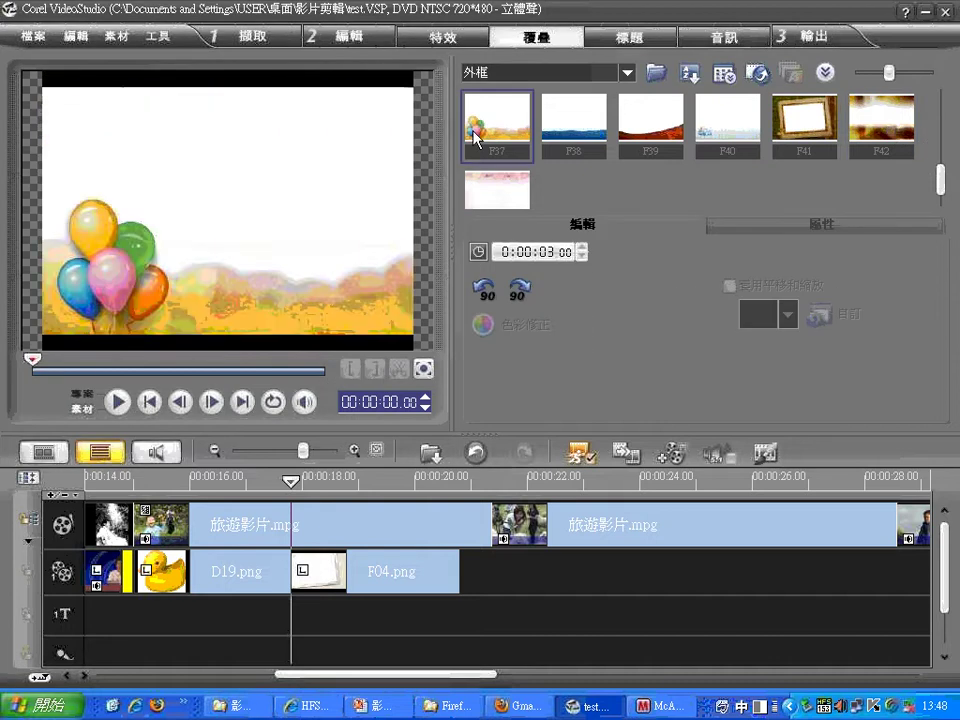
drag(476, 135, 490, 568)
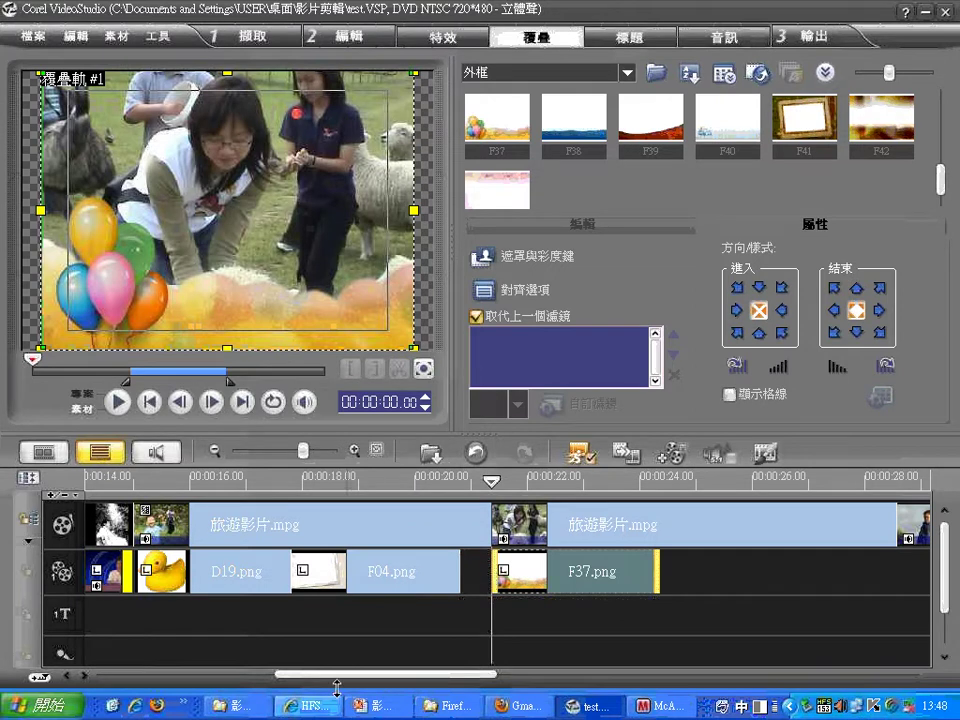
Step: Add 078s.png from PhotoCap501_CH_BIG5's Image folder after F37.png on overlay track 1 and move it to the picture's lower-right corner
click(114, 707)
double_click(323, 472)
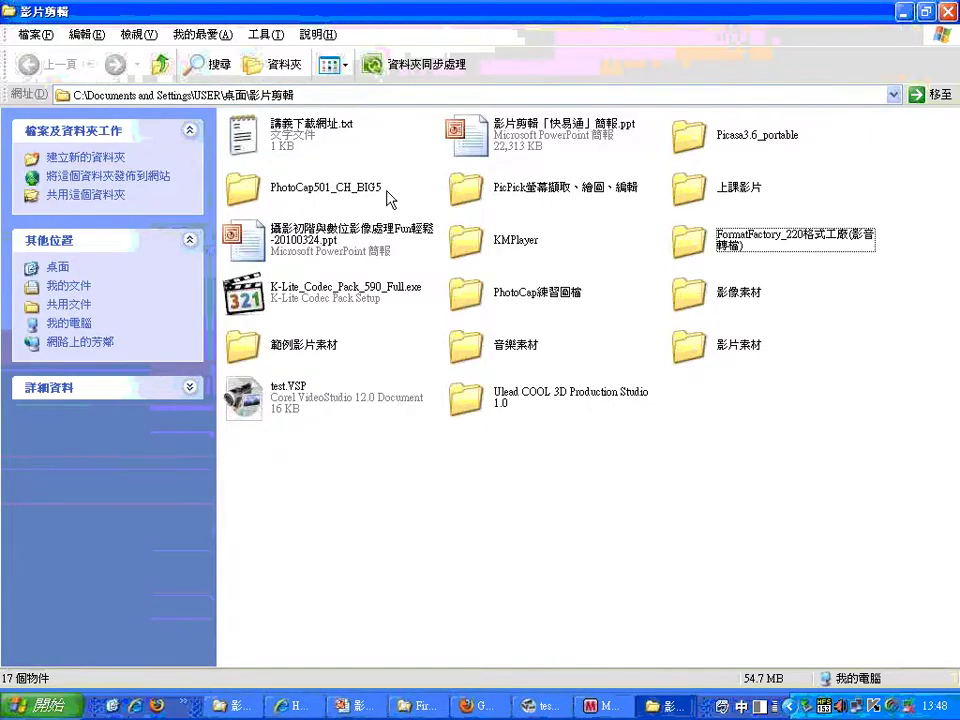
double_click(321, 195)
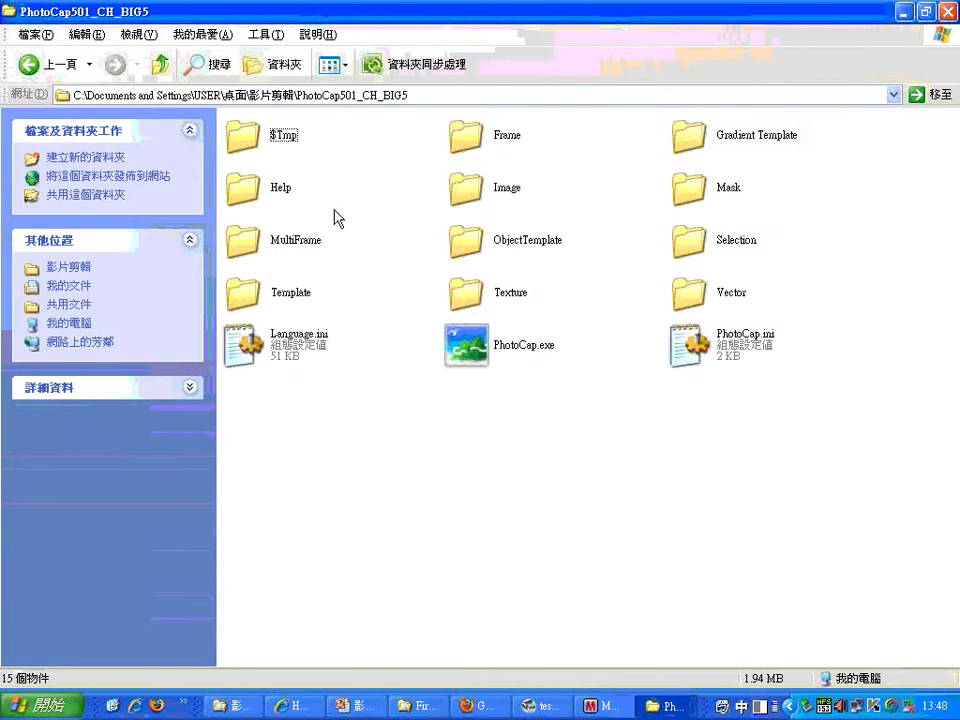
click(469, 199)
double_click(469, 199)
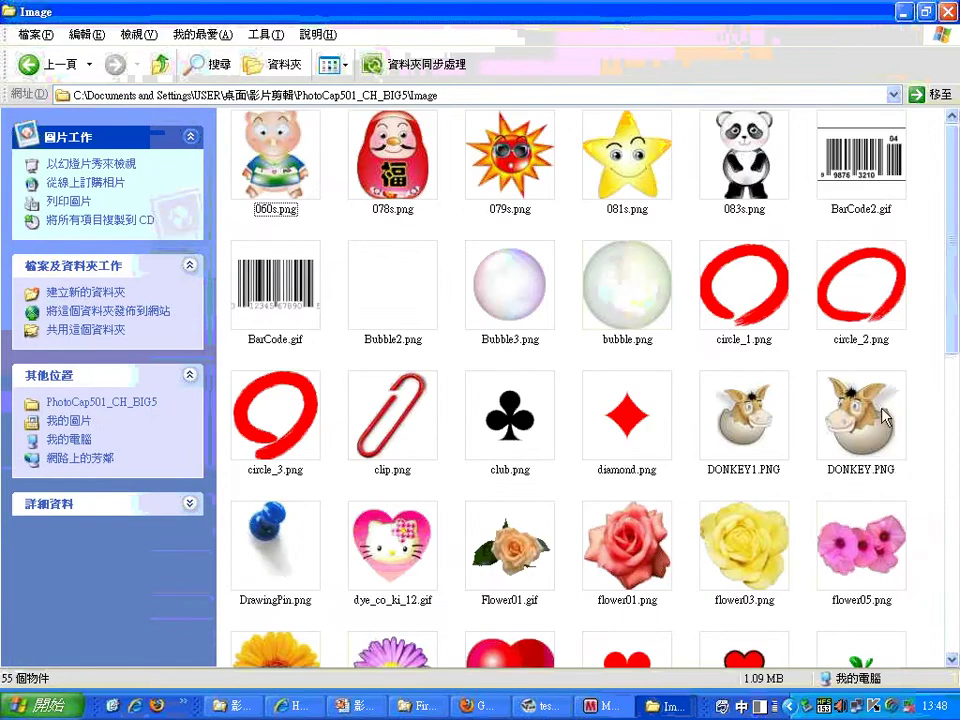
drag(387, 155, 678, 585)
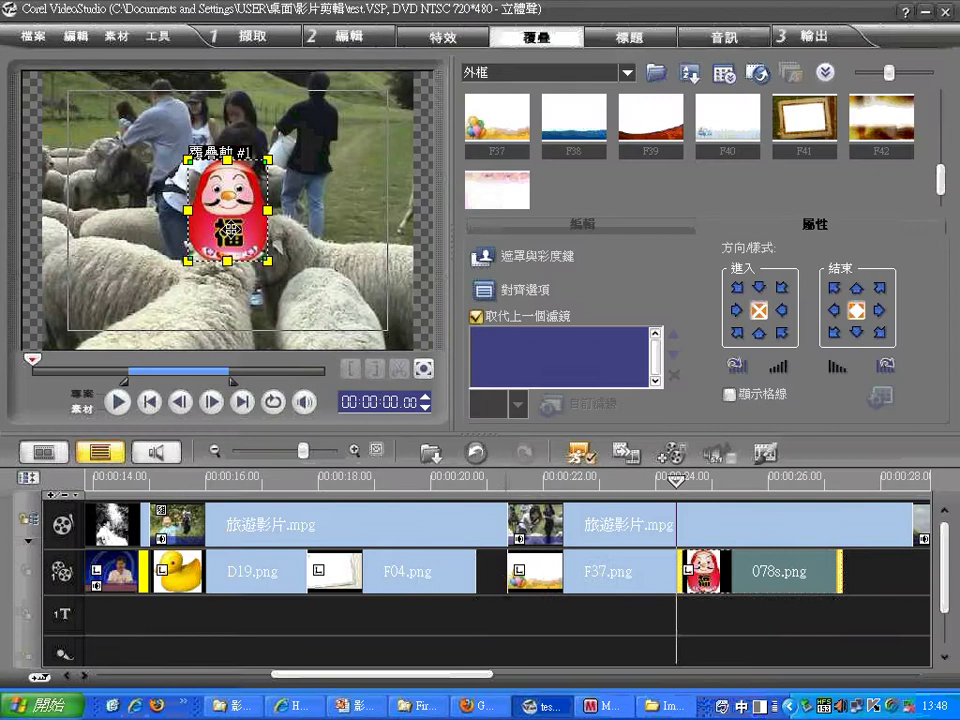
drag(229, 228, 361, 305)
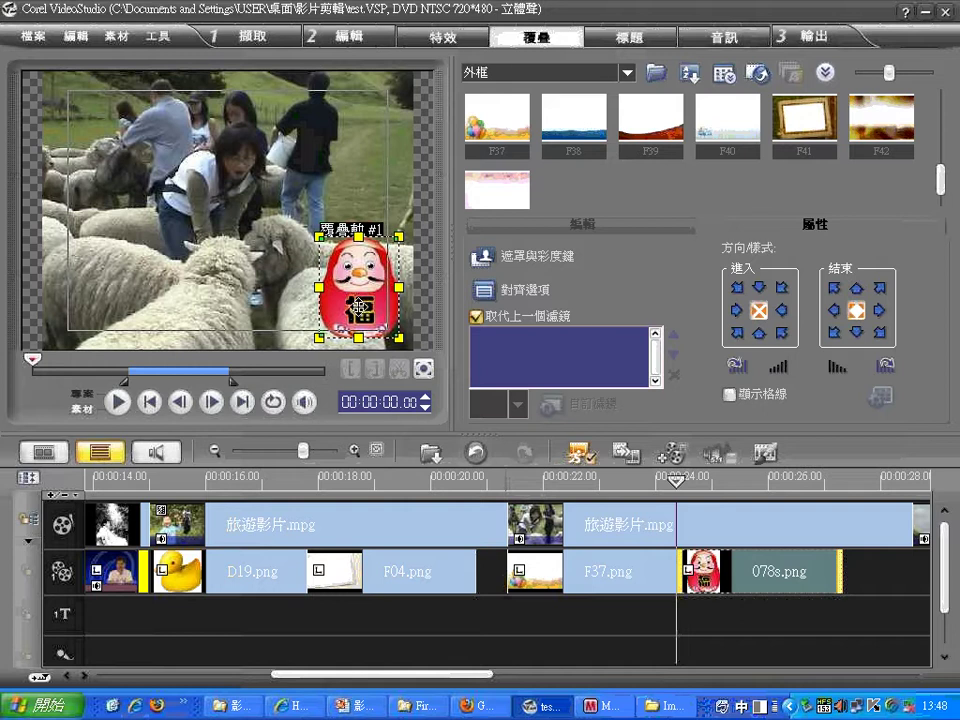
Step: Place the Flash 動畫 crown MotionD01 on overlay track 1 at the third 旅遊影片.mpg clip's start and move it over the boy's head
click(627, 73)
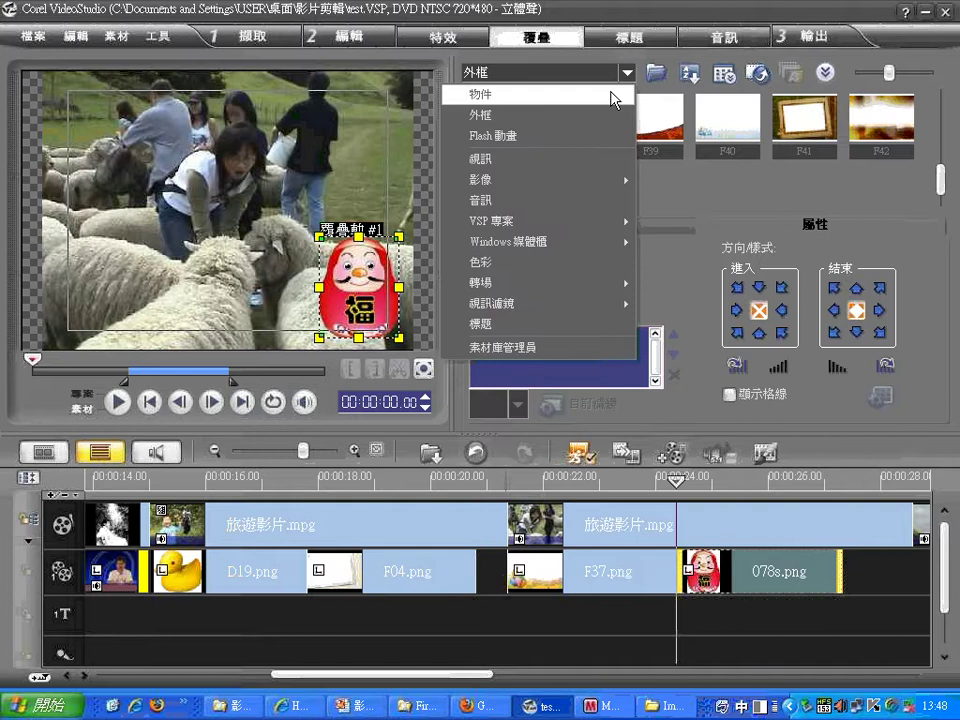
click(603, 143)
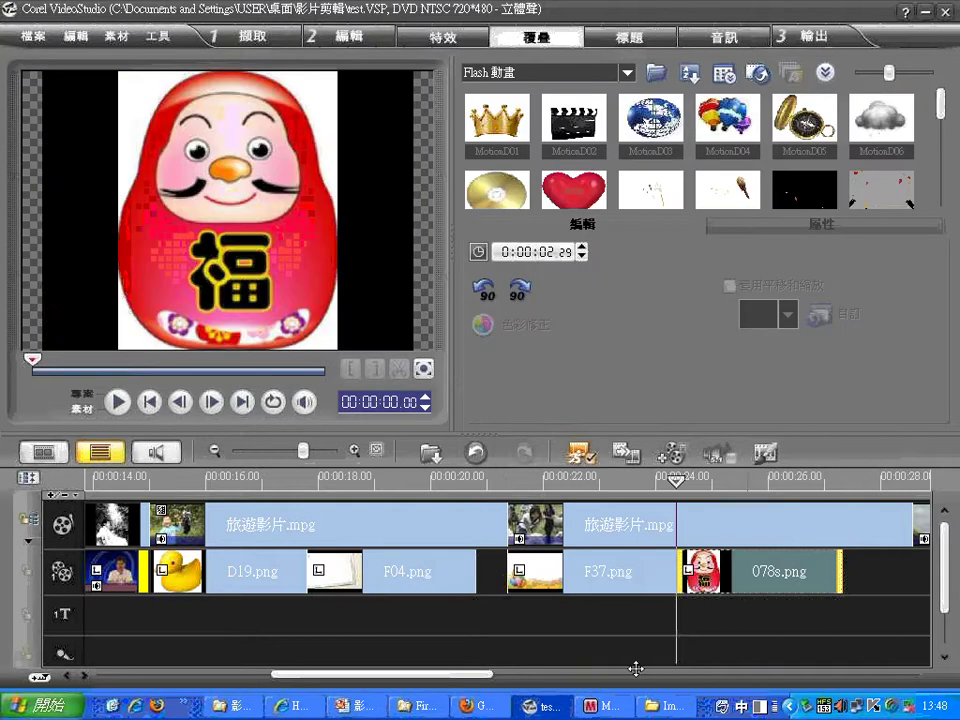
drag(482, 674, 589, 671)
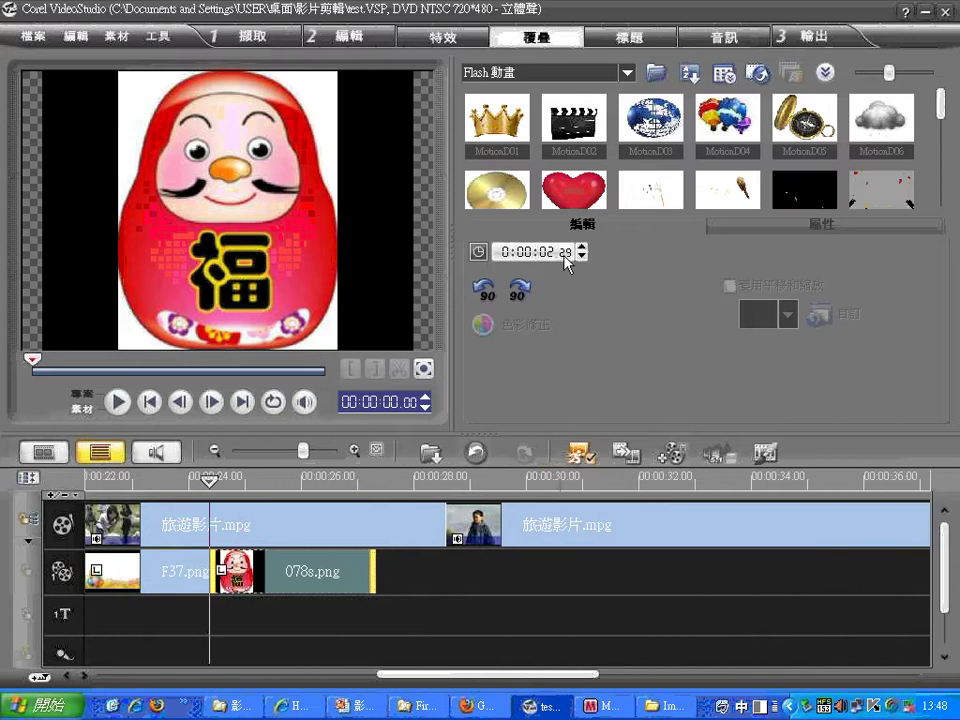
click(463, 545)
drag(463, 545, 452, 563)
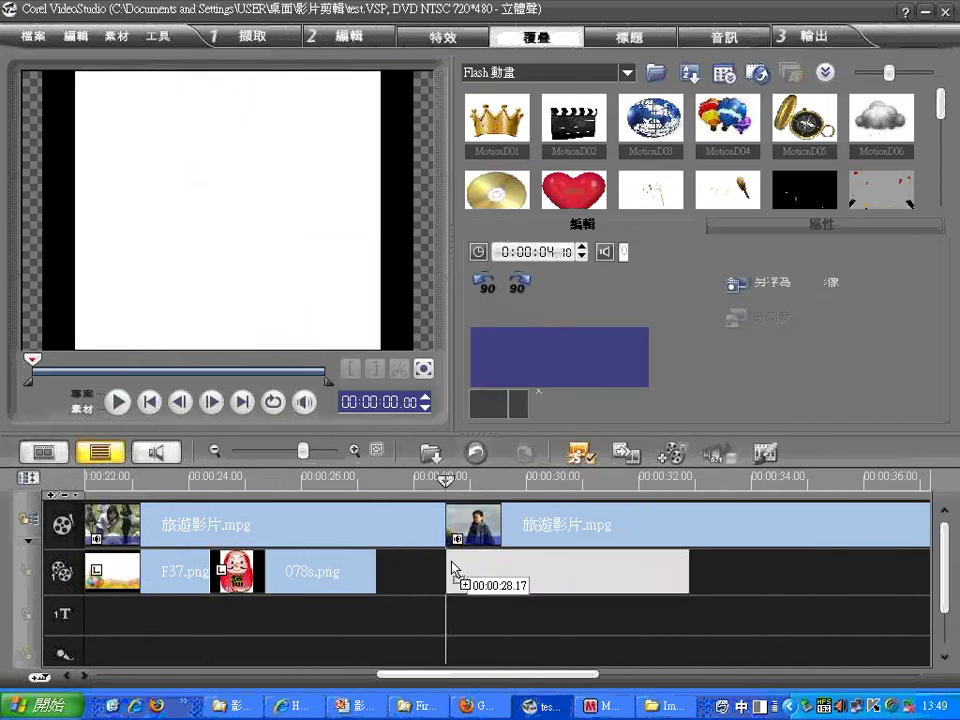
drag(262, 235, 288, 183)
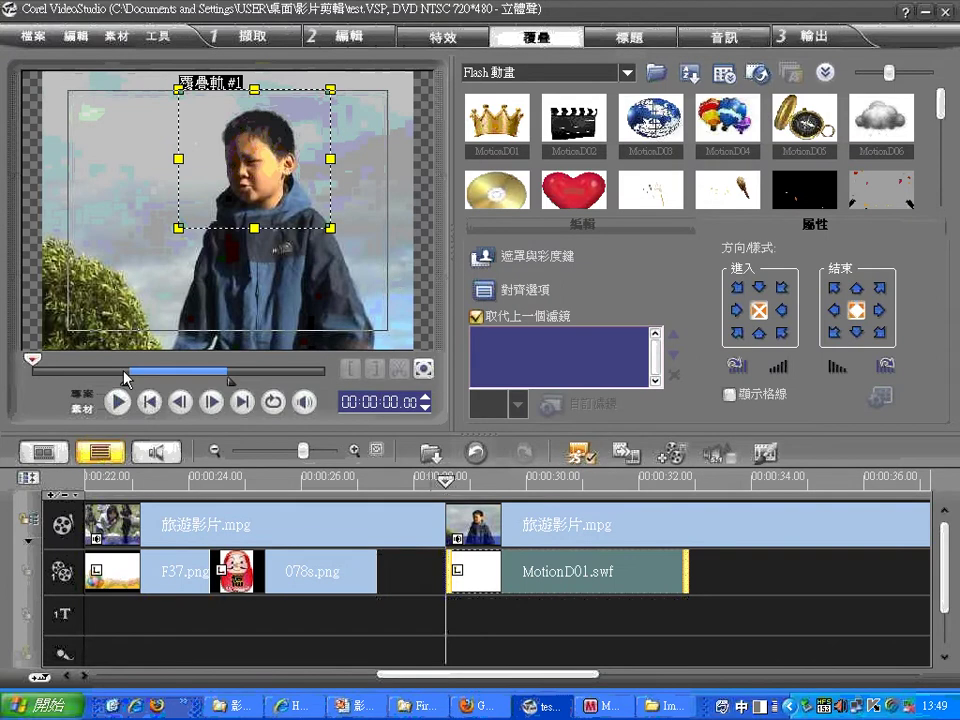
Step: Preview the crown animation over the video, pause it, and enlarge the crown outward from its lower-left corner
click(116, 402)
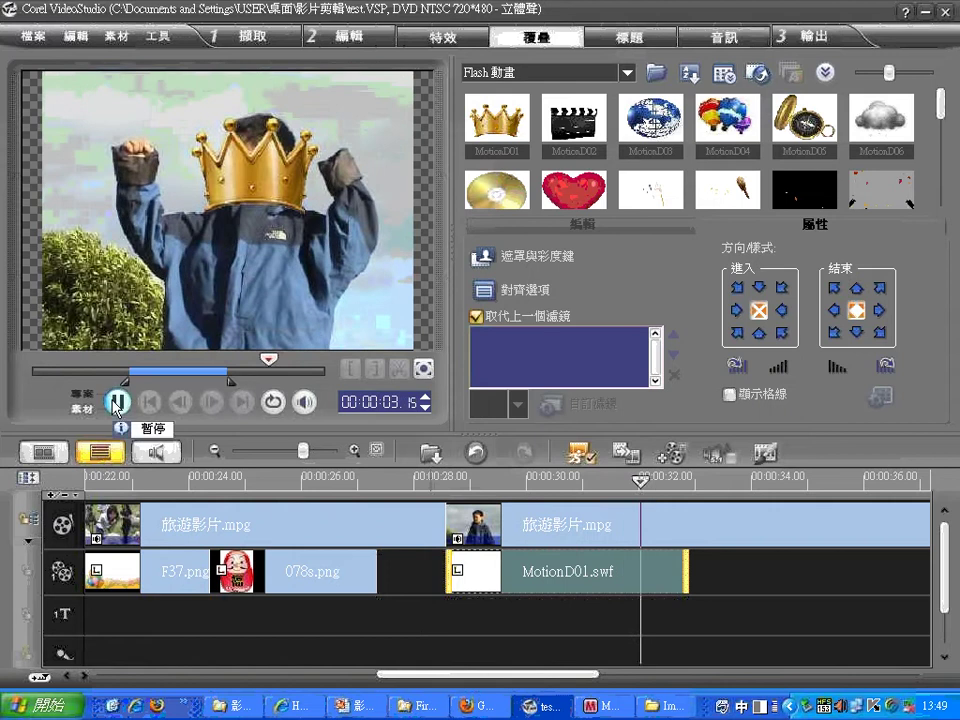
click(117, 402)
drag(179, 234, 145, 267)
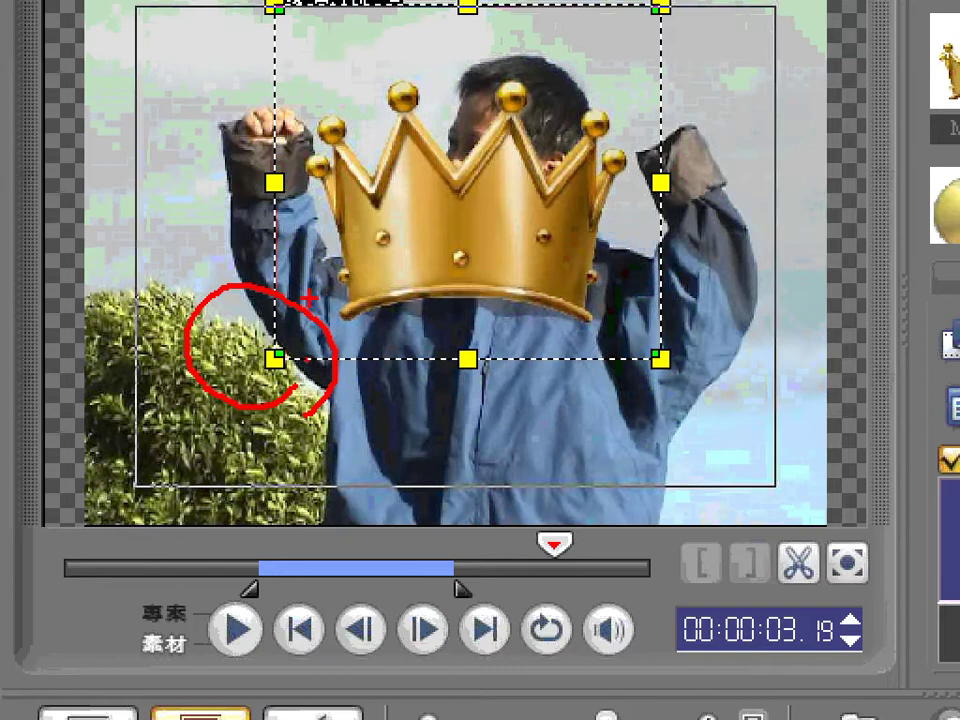
mouse_move(236, 380)
mouse_down()
mouse_move(222, 415)
mouse_move(270, 382)
mouse_move(289, 428)
mouse_up()
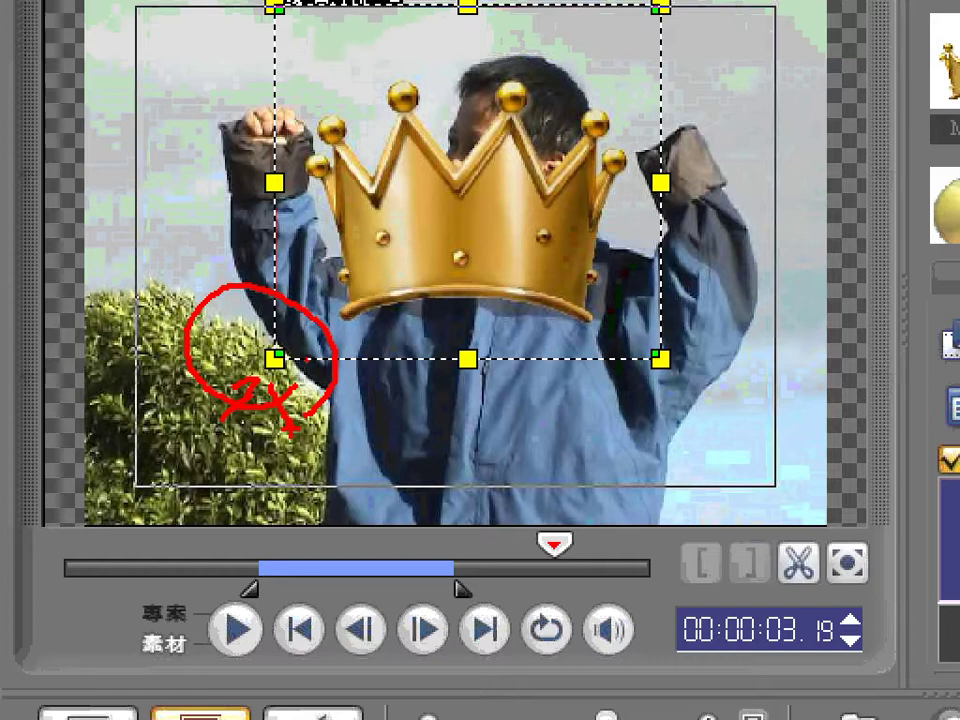
key(Escape)
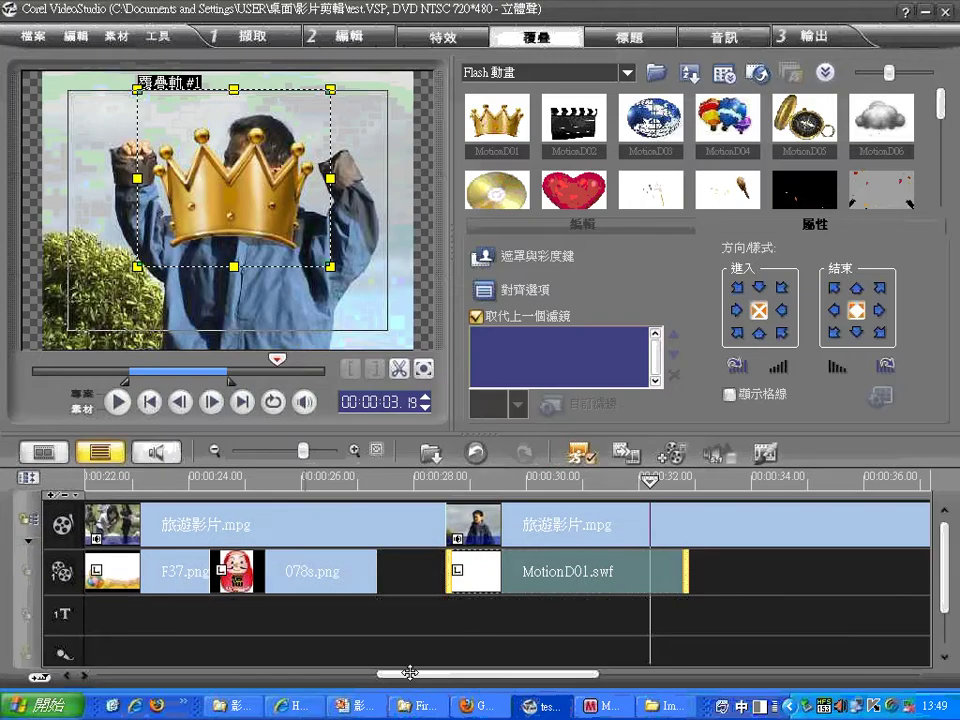
Step: Distort the 報導01.mpg overlay into a perspective shape by moving its upper-left and lower-left corners inward
drag(384, 686, 99, 686)
click(188, 582)
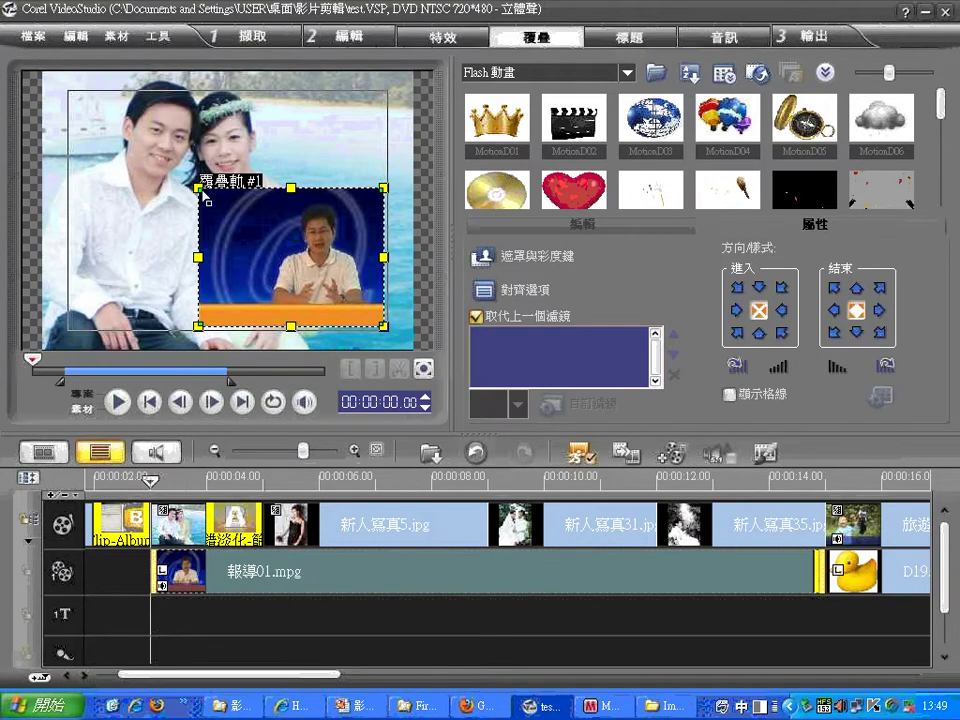
drag(203, 195, 273, 196)
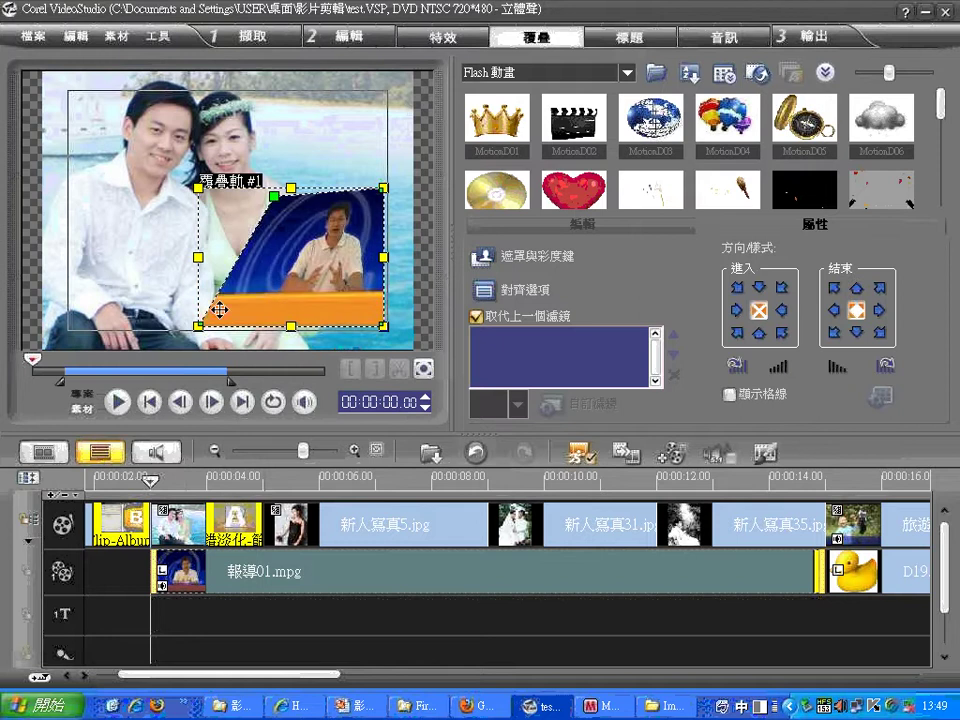
drag(199, 326, 283, 303)
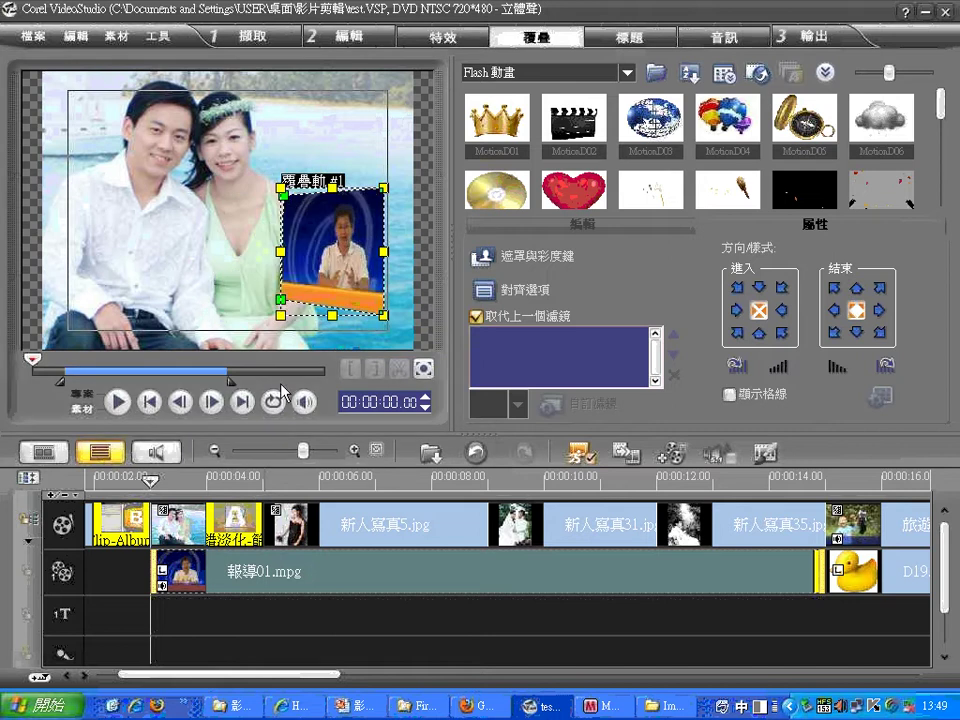